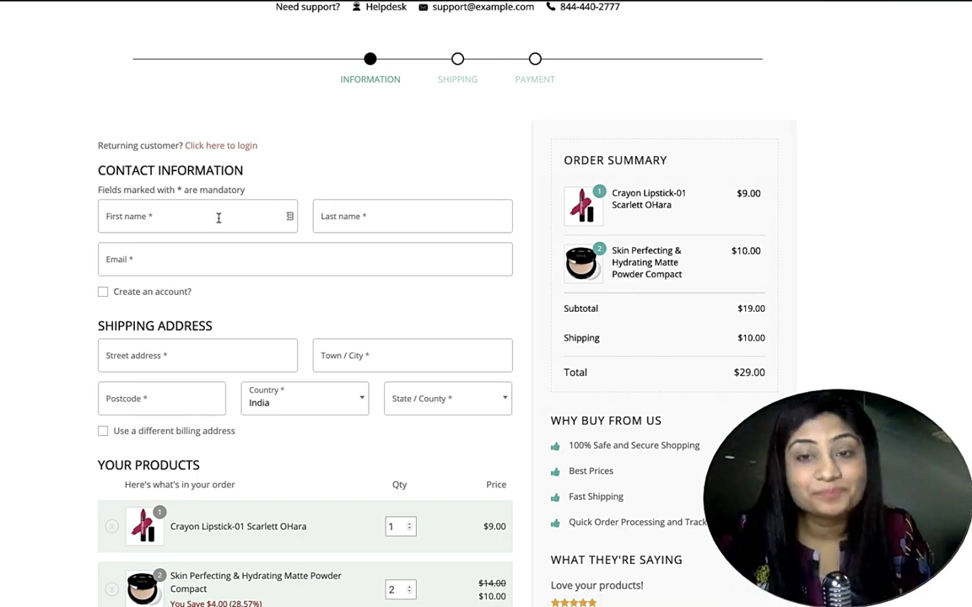
Set the Crayon Lipstick-01 Scarlett OHara quantity to 2 and check the order summary.
scroll(300, 341, up, 1)
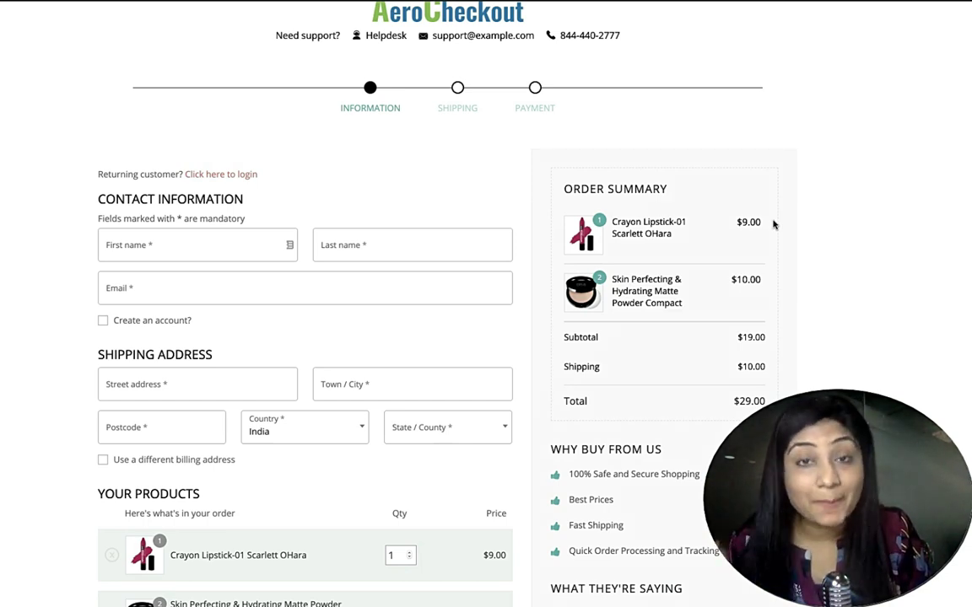
scroll(773, 224, down, 3)
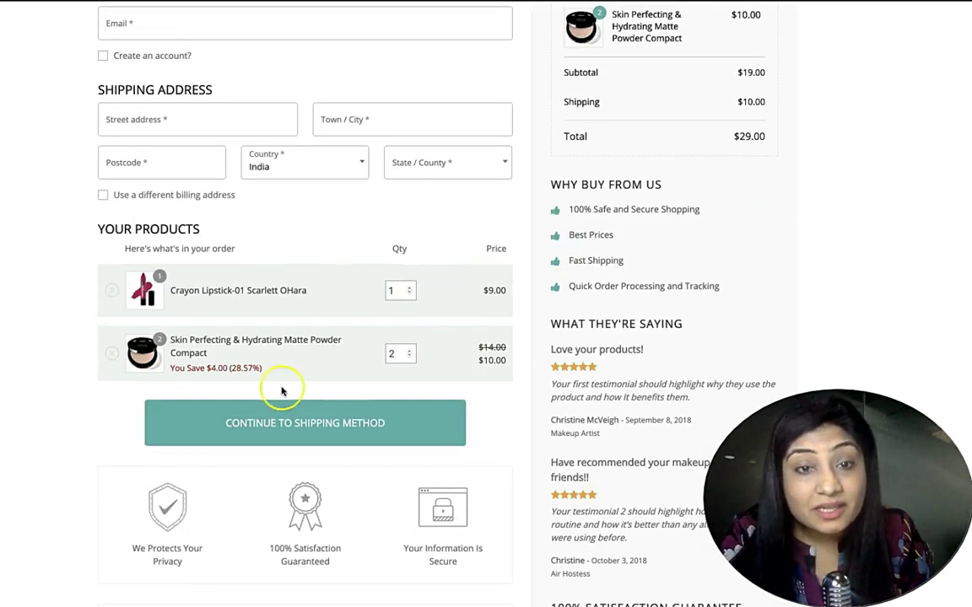
click(410, 288)
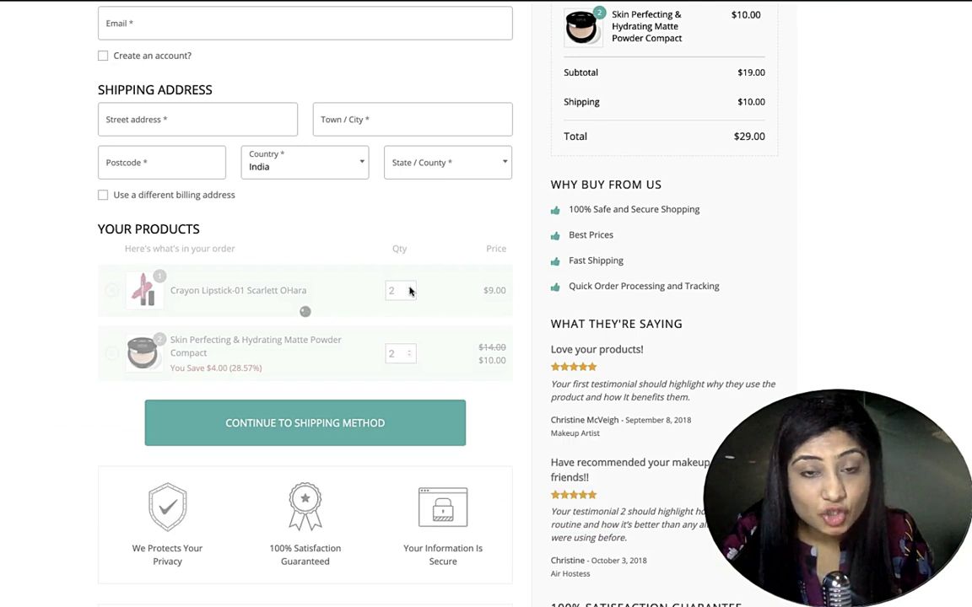
scroll(482, 278, up, 5)
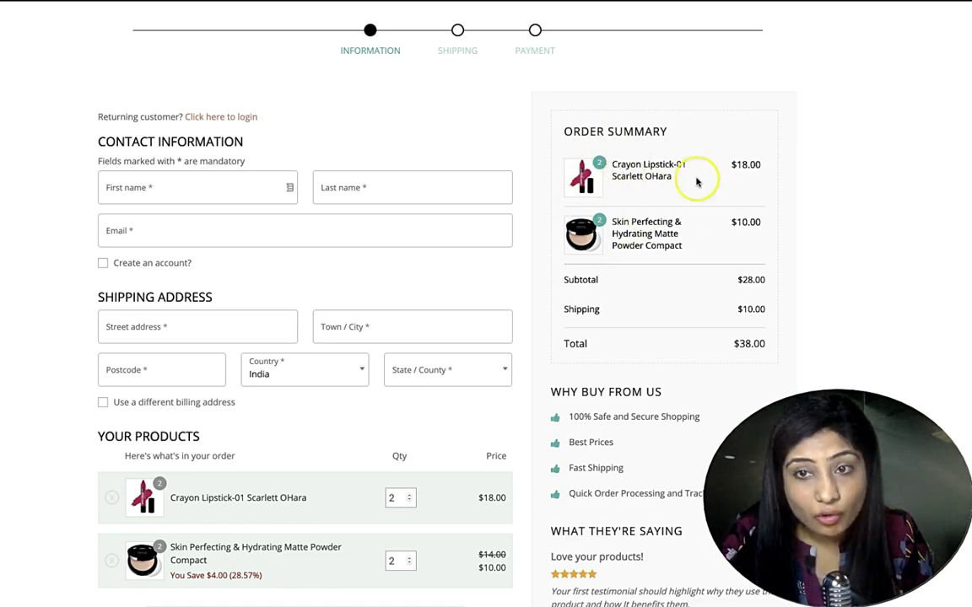
Examine the checkout page's step indicator, product list, trust seals, testimonials and customer support section.
scroll(429, 349, down, 1)
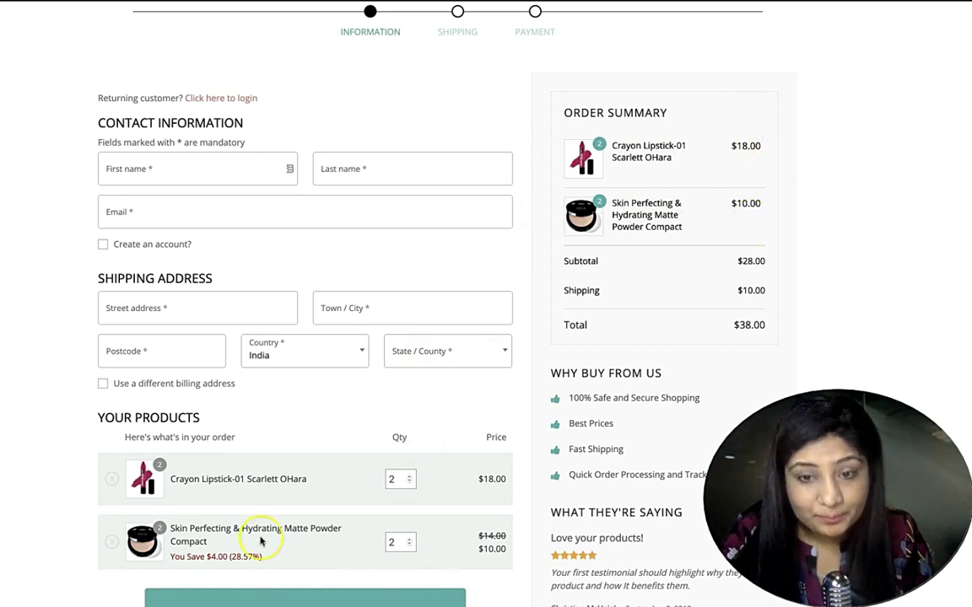
scroll(258, 532, down, 3)
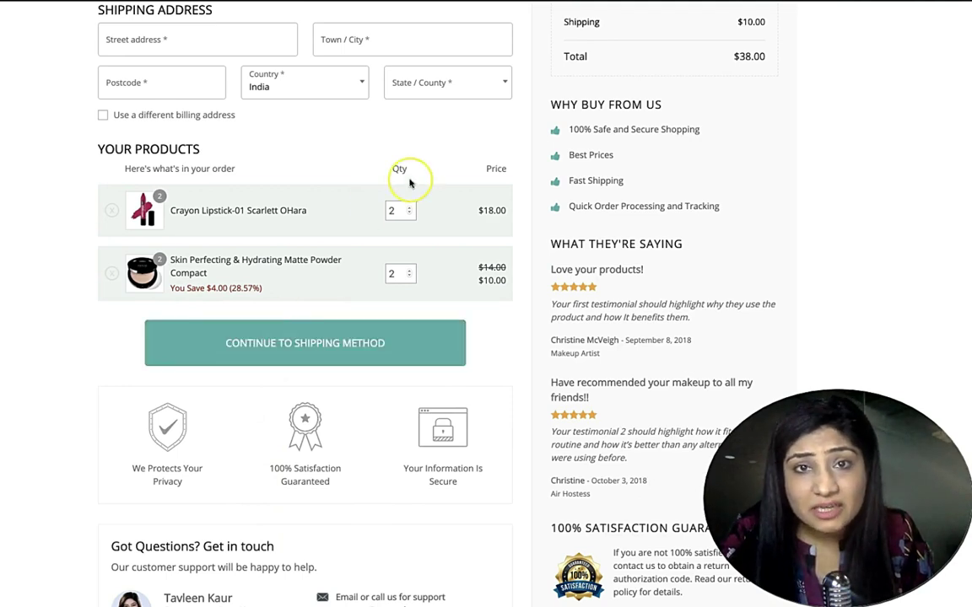
scroll(411, 183, up, 3)
scroll(410, 183, up, 1)
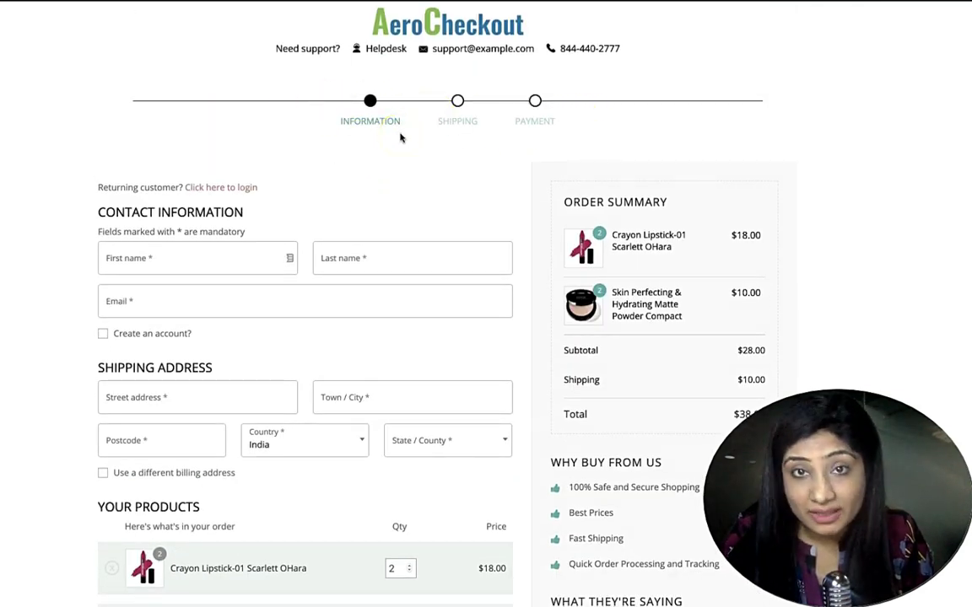
scroll(395, 314, down, 4)
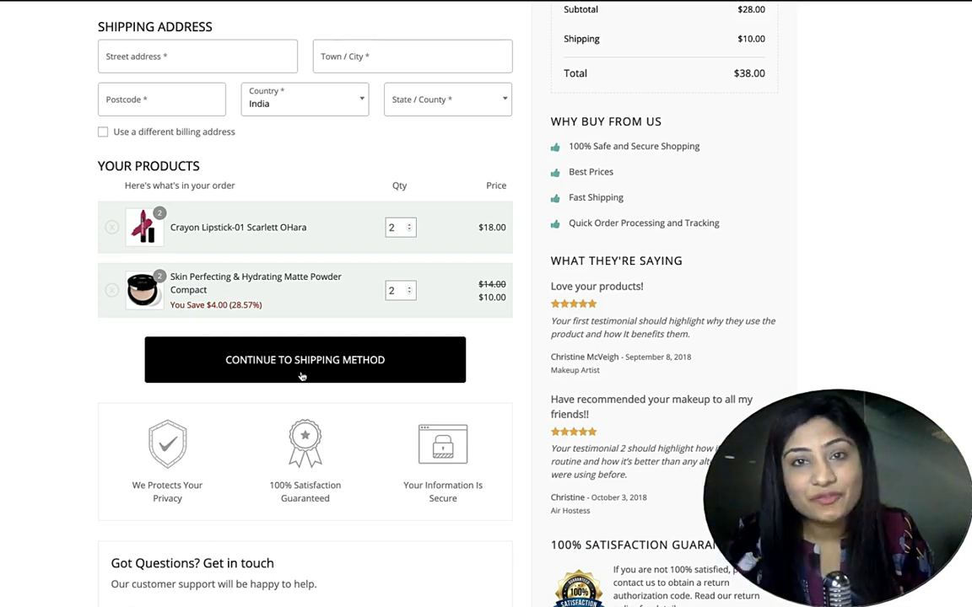
scroll(301, 376, down, 3)
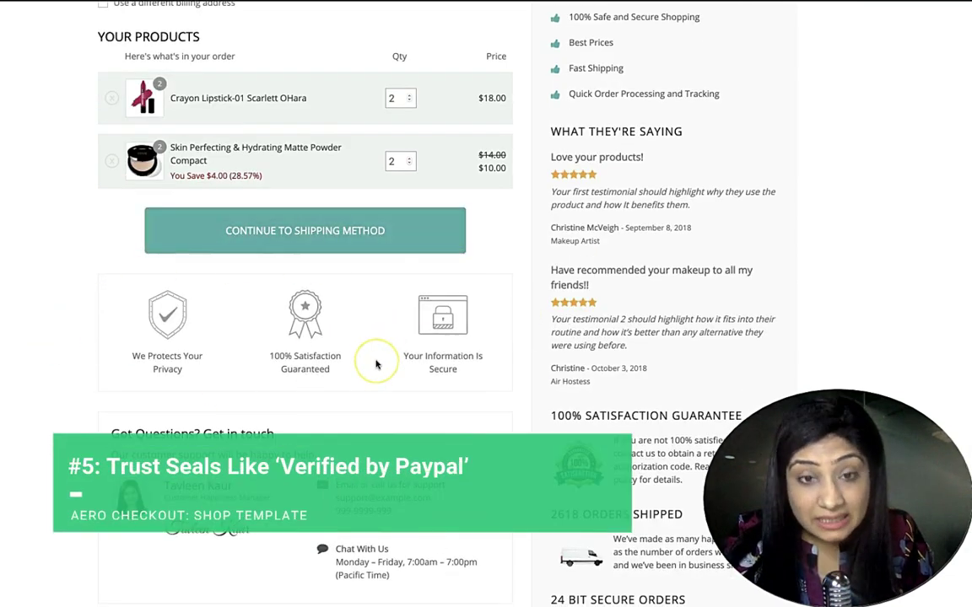
scroll(377, 363, up, 1)
scroll(377, 363, down, 2)
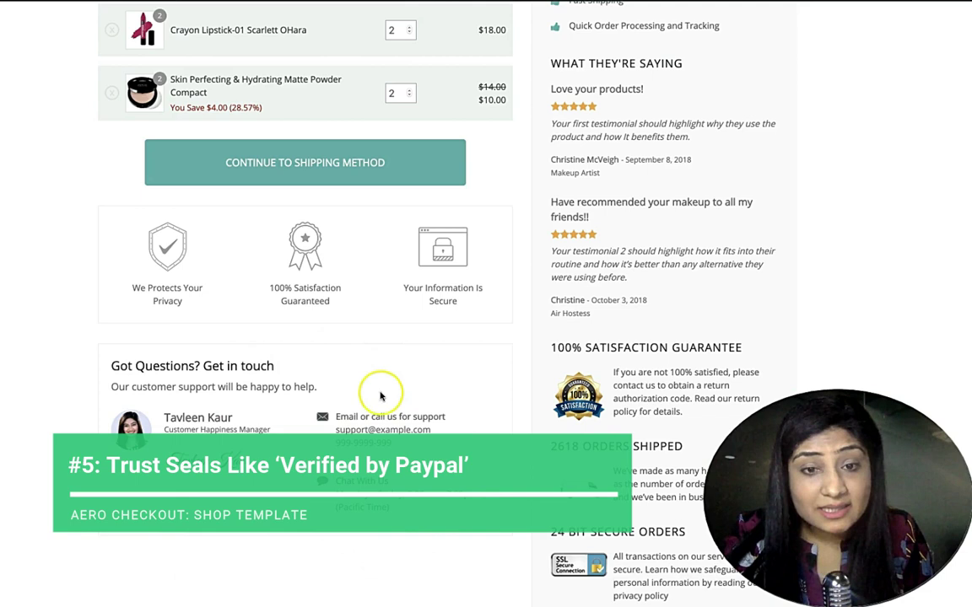
scroll(378, 397, down, 2)
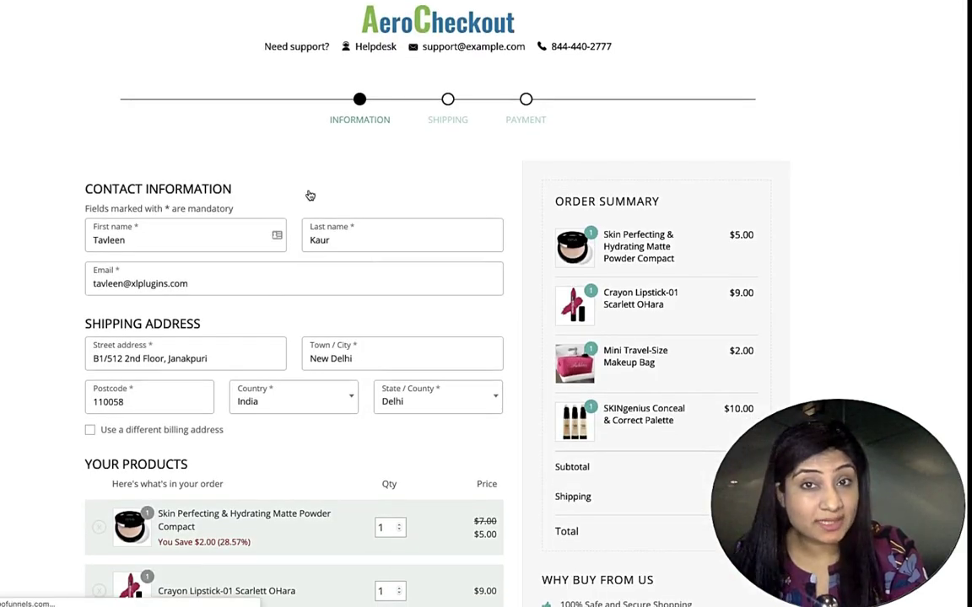
Remove the Skin Perfecting & Hydrating Matte Powder Compact from the order and undo the removal.
scroll(310, 195, down, 5)
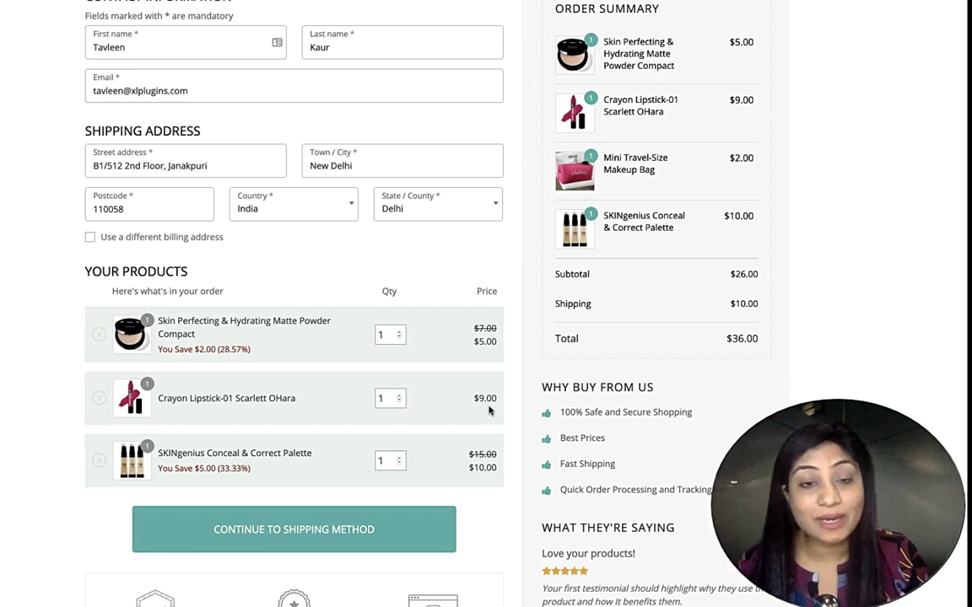
triple_click(217, 348)
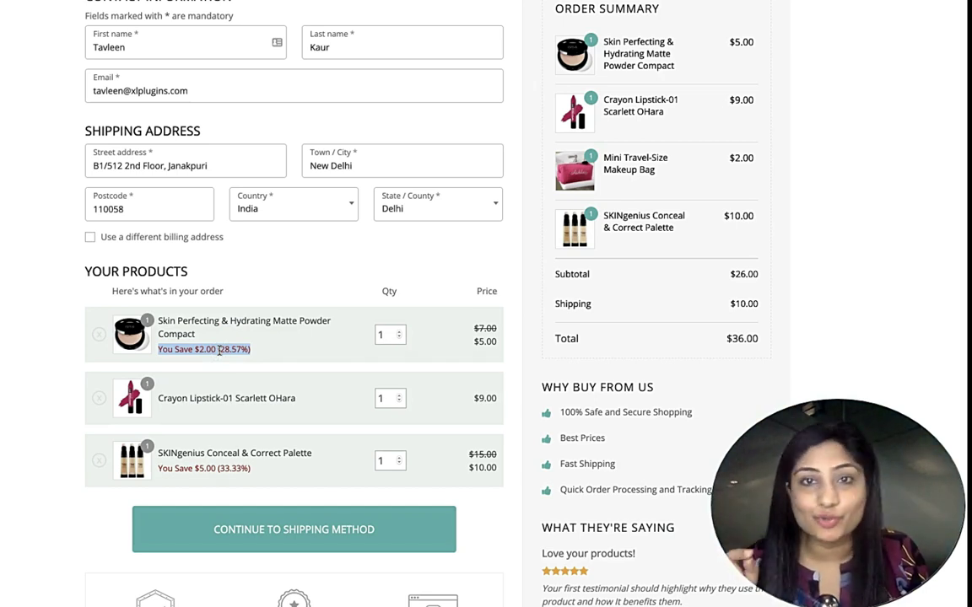
click(100, 338)
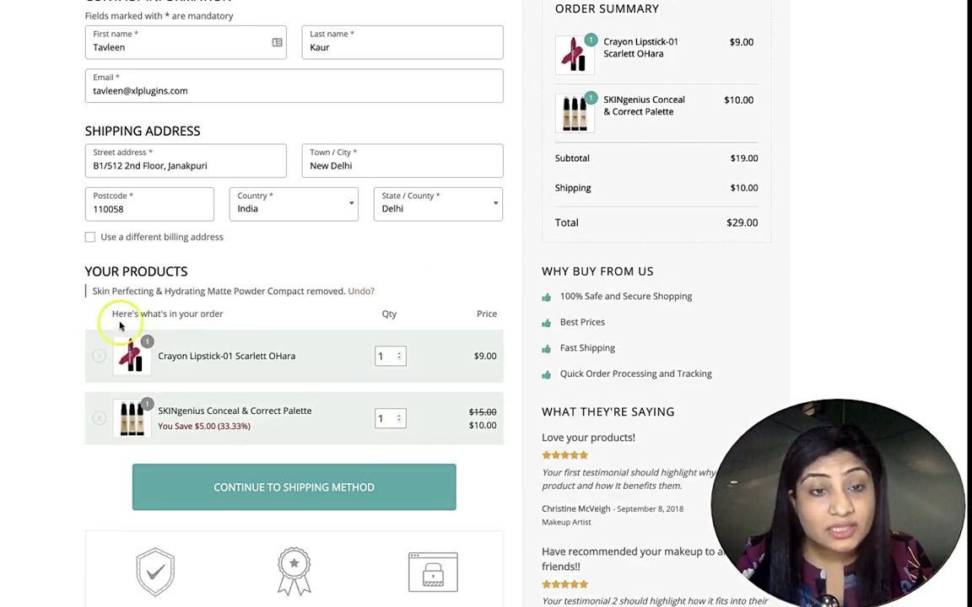
click(361, 291)
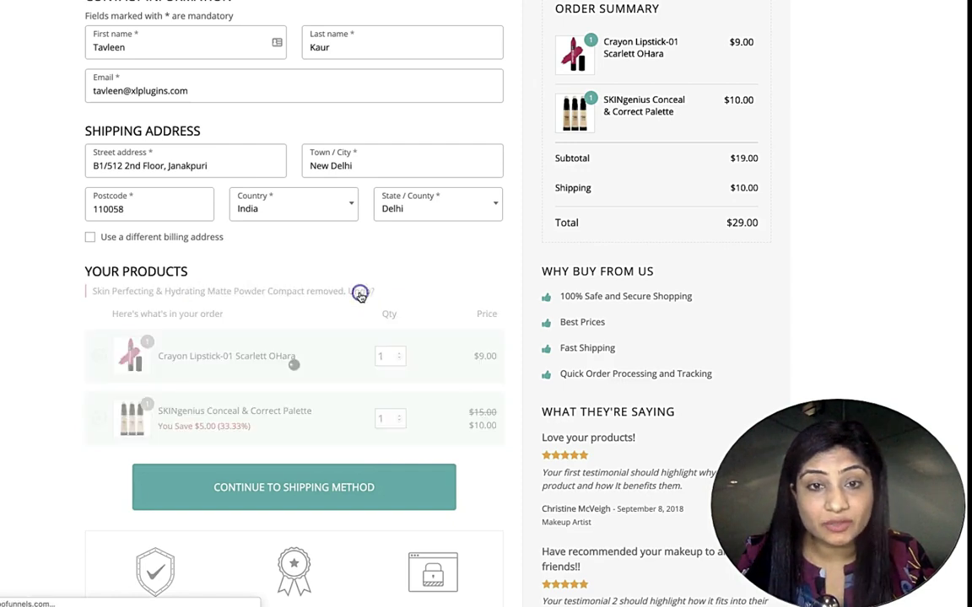
scroll(361, 297, down, 1)
scroll(361, 297, up, 2)
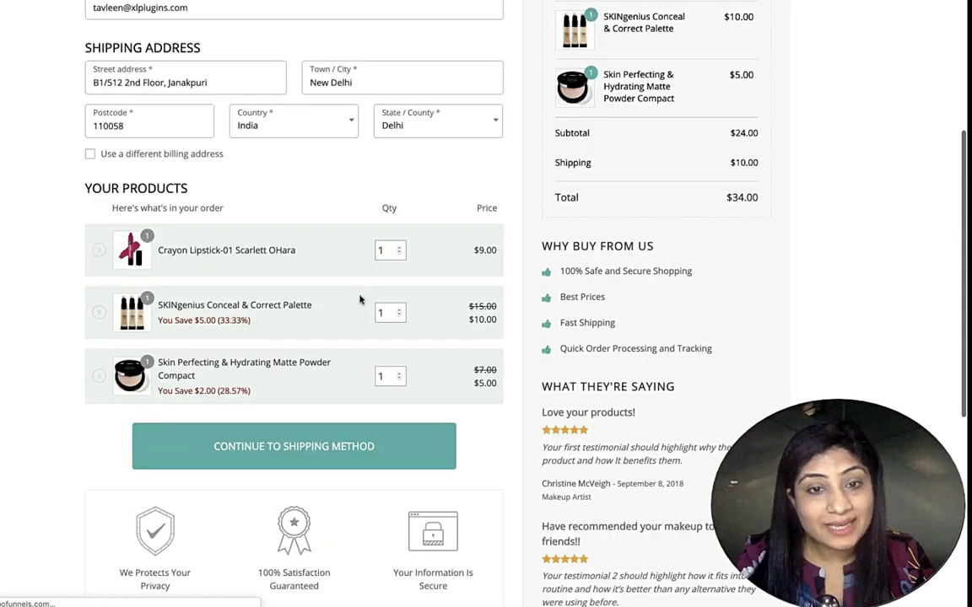
Continue to the shipping method step and review the payment options and the makeup bag offer.
click(293, 449)
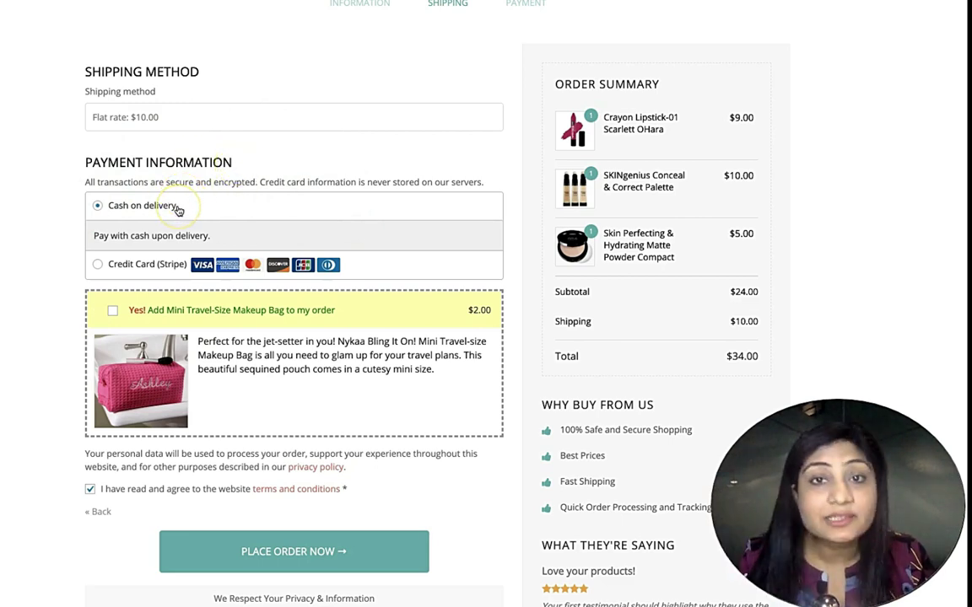
scroll(232, 205, down, 1)
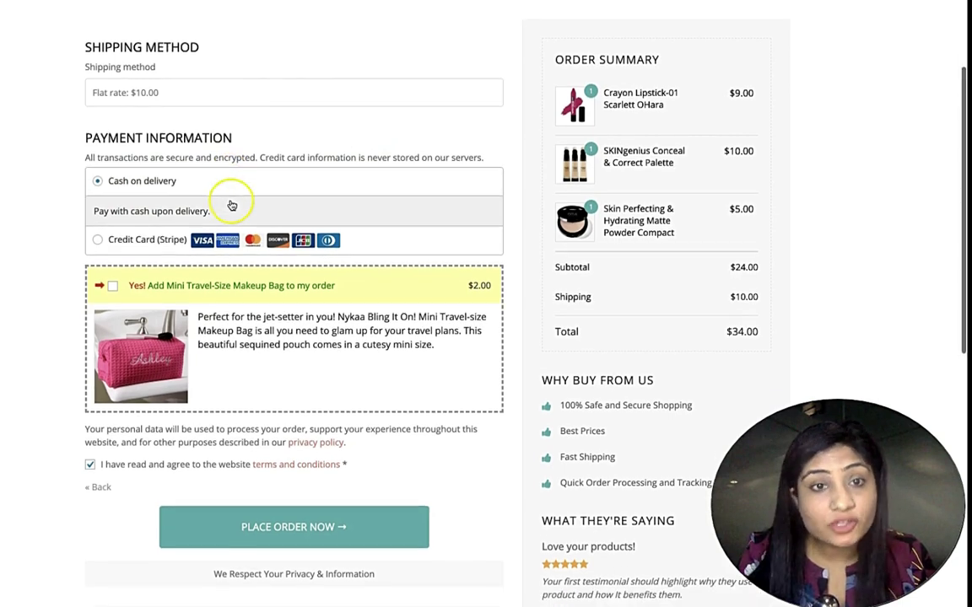
scroll(202, 270, down, 2)
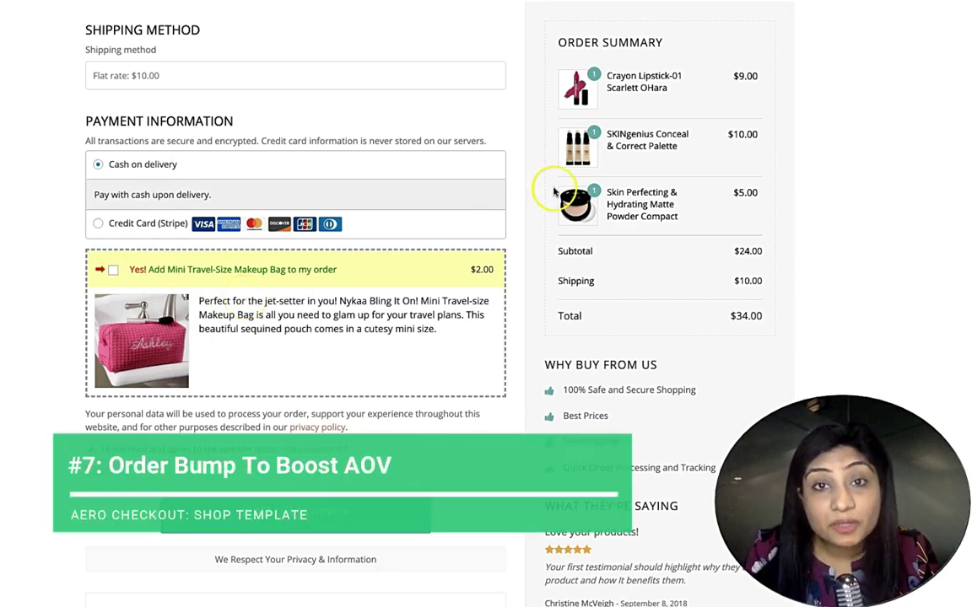
scroll(488, 198, up, 1)
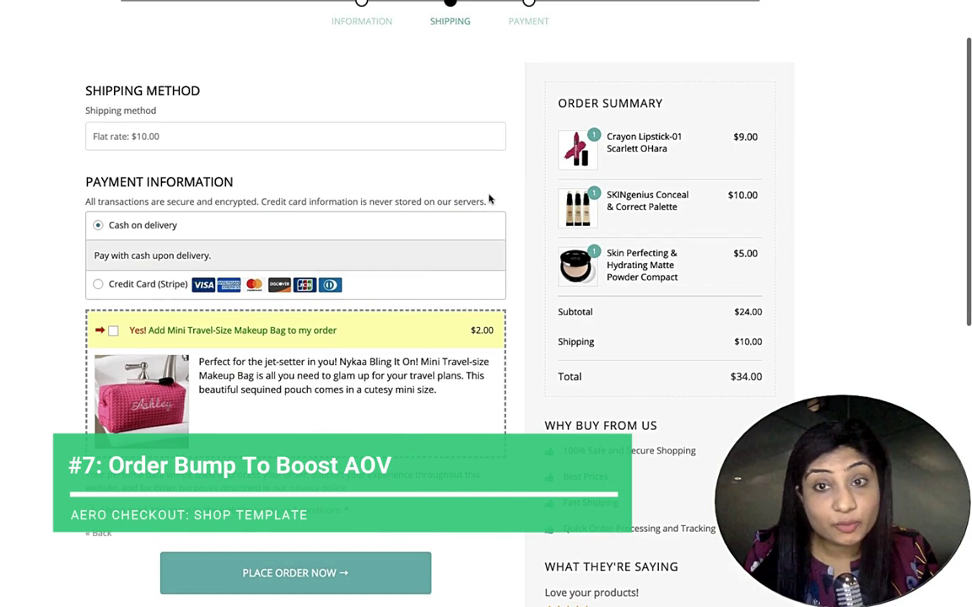
scroll(421, 233, down, 1)
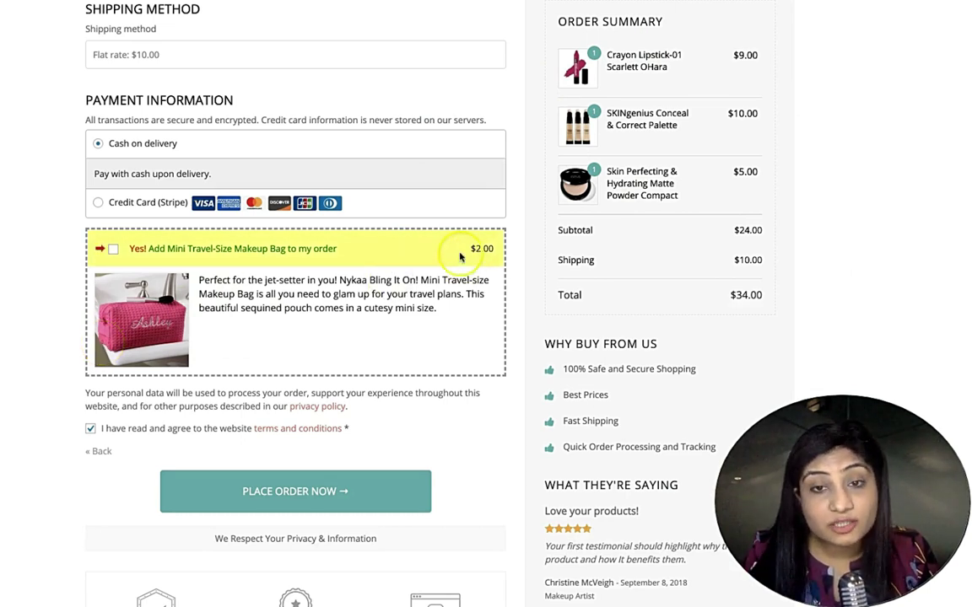
Add the Mini Travel-Size Makeup Bag offer to the order and check the order summary.
click(114, 252)
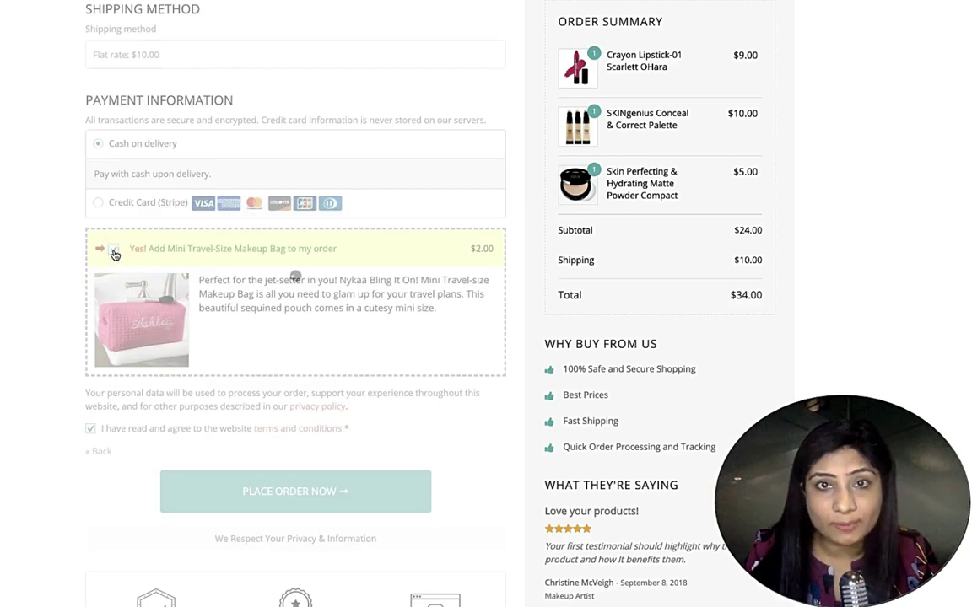
scroll(494, 289, up, 2)
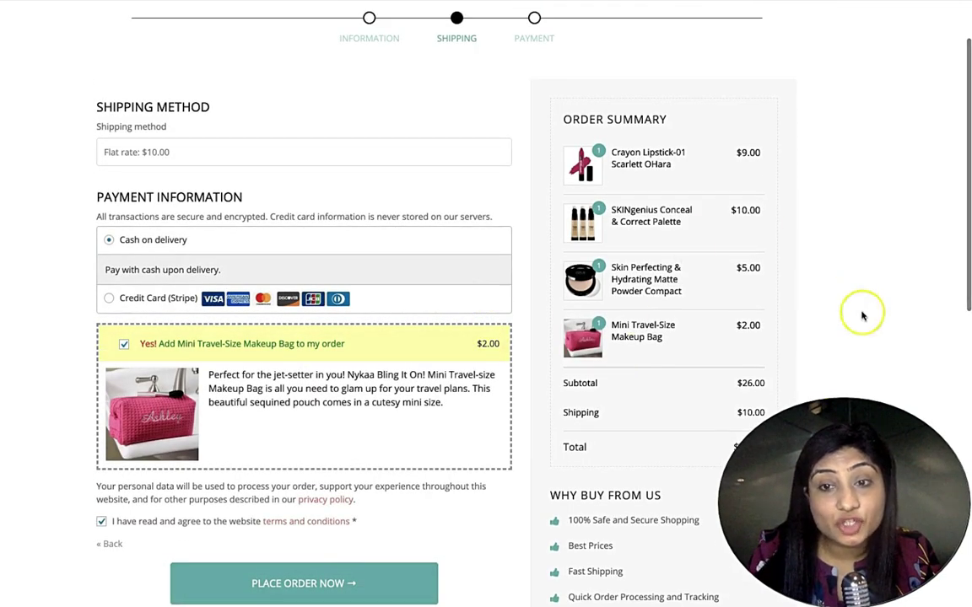
scroll(755, 300, down, 2)
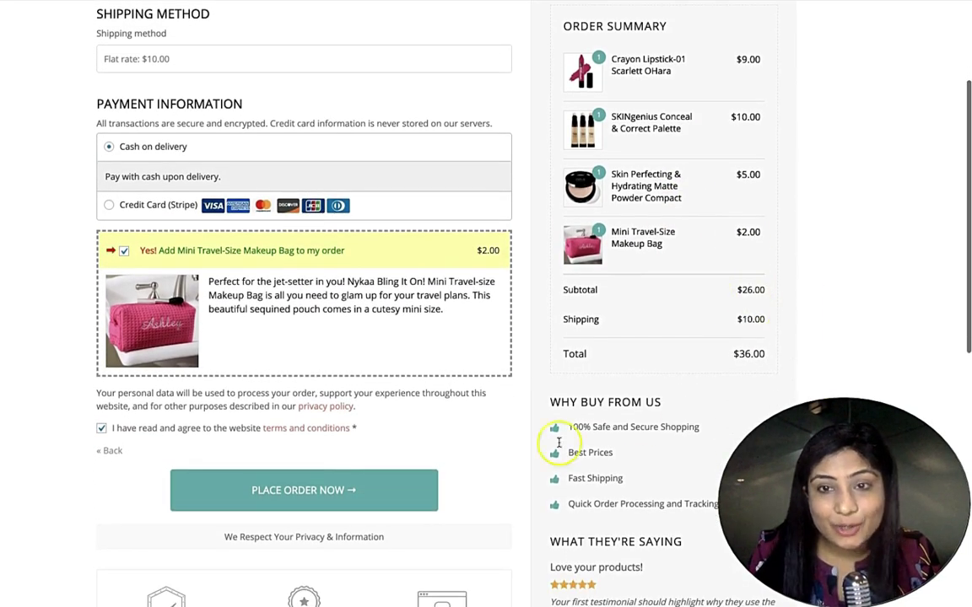
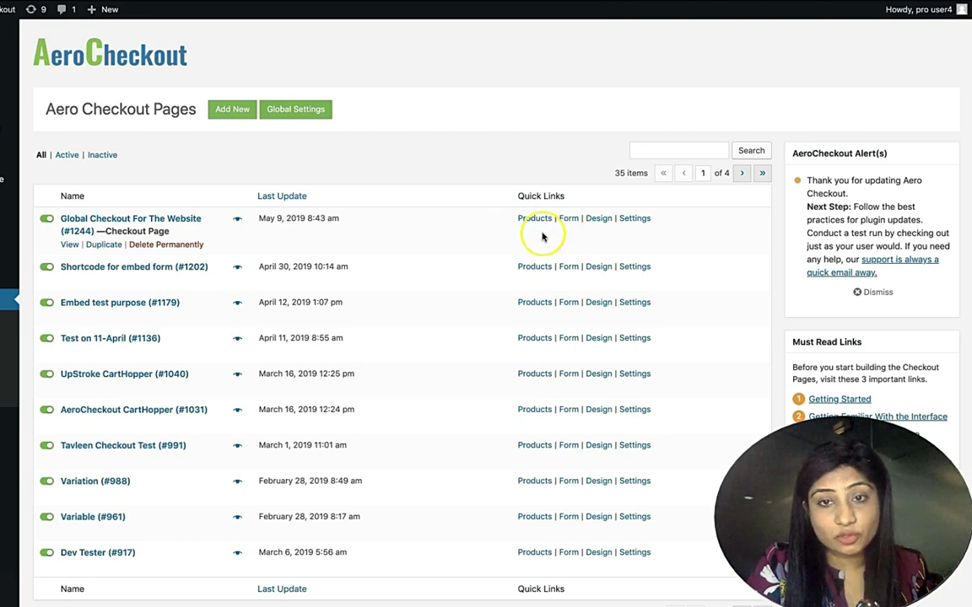
Open the products of the Global Checkout For The Website page, and switch the page to Sandbox and back to Live.
click(537, 223)
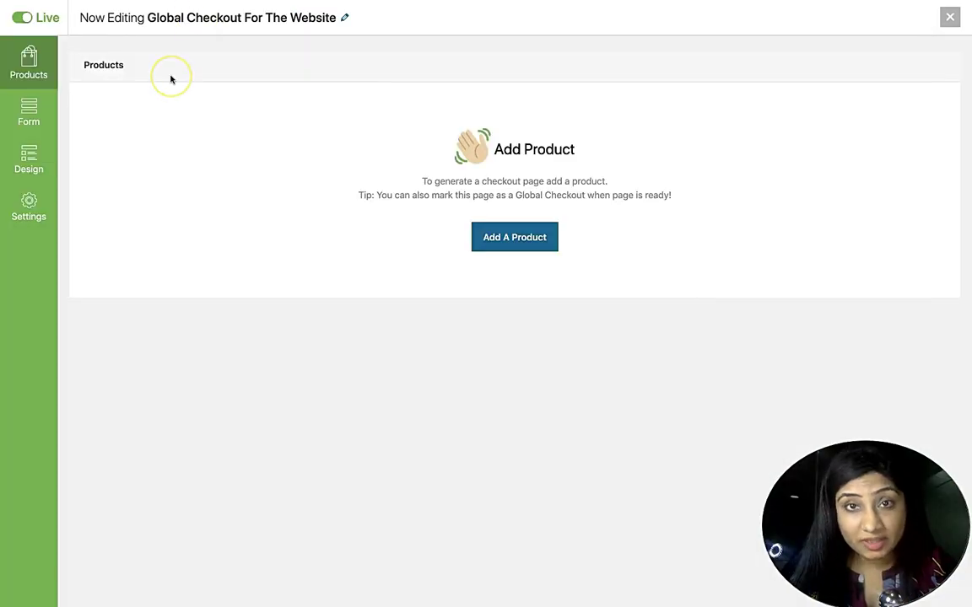
click(23, 20)
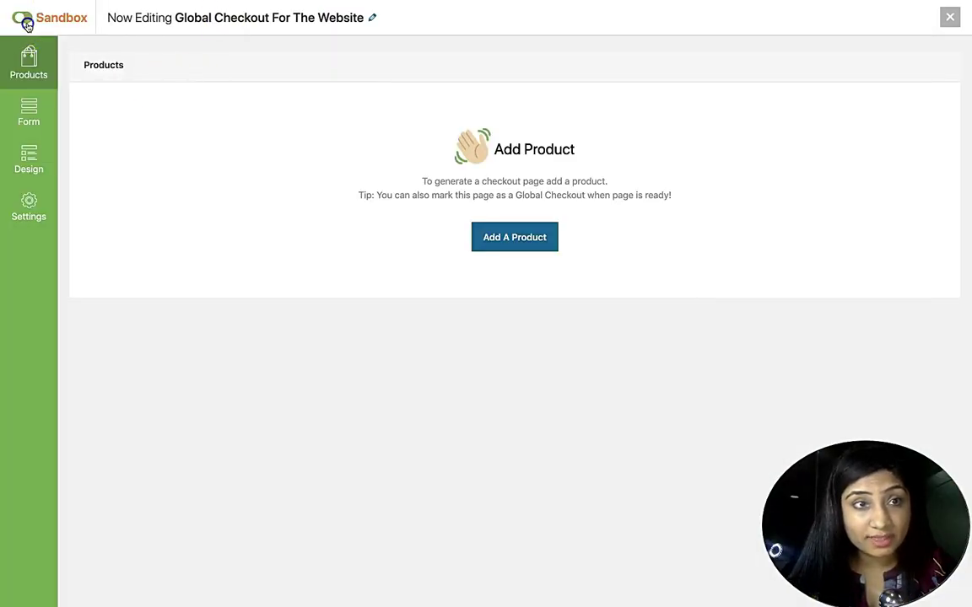
click(26, 25)
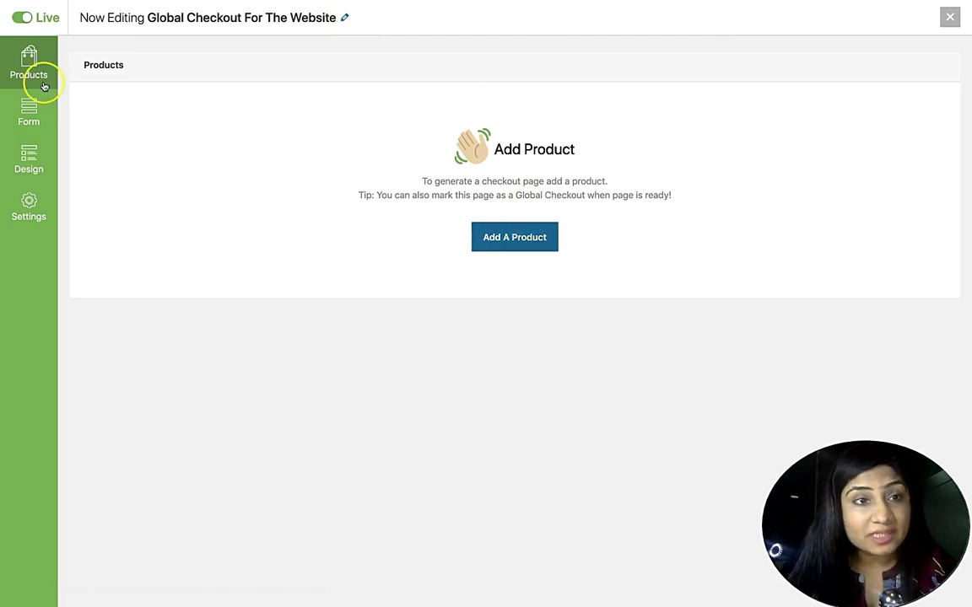
Search for "com", add the Skin Perfecting & Hydrating Matte Powder Compact to the checkout page, and save the products.
click(520, 253)
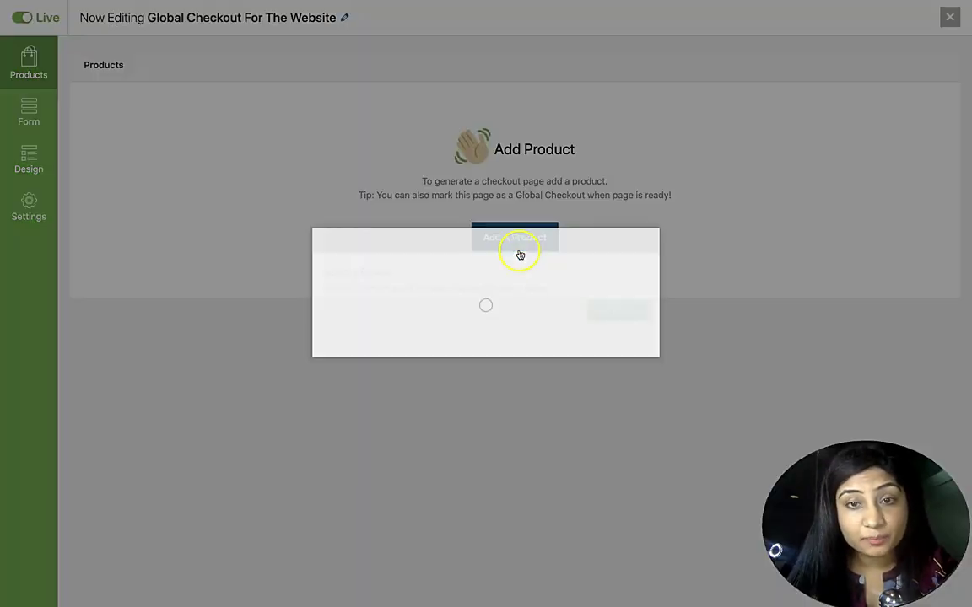
text(com)
click(376, 333)
click(615, 346)
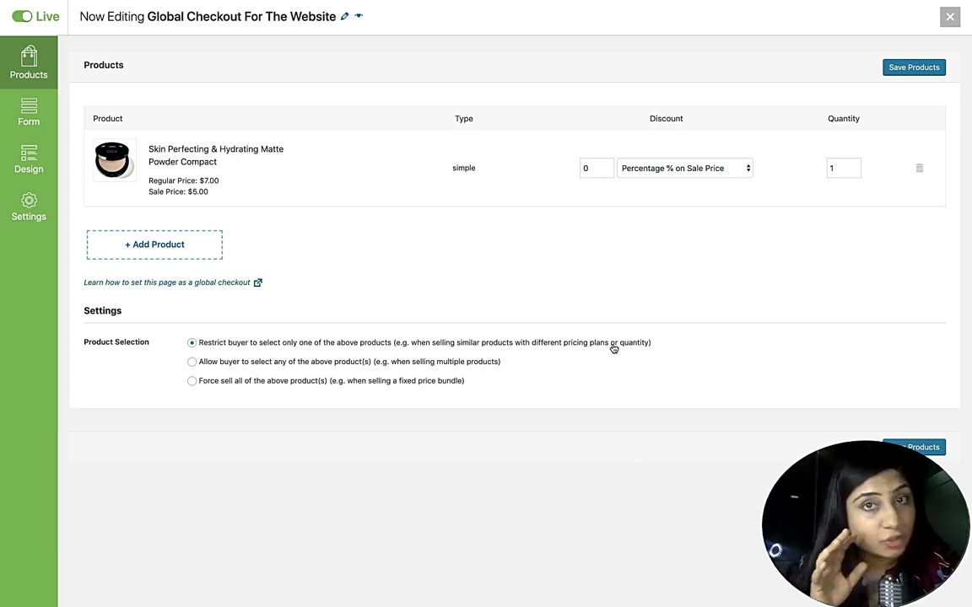
click(659, 170)
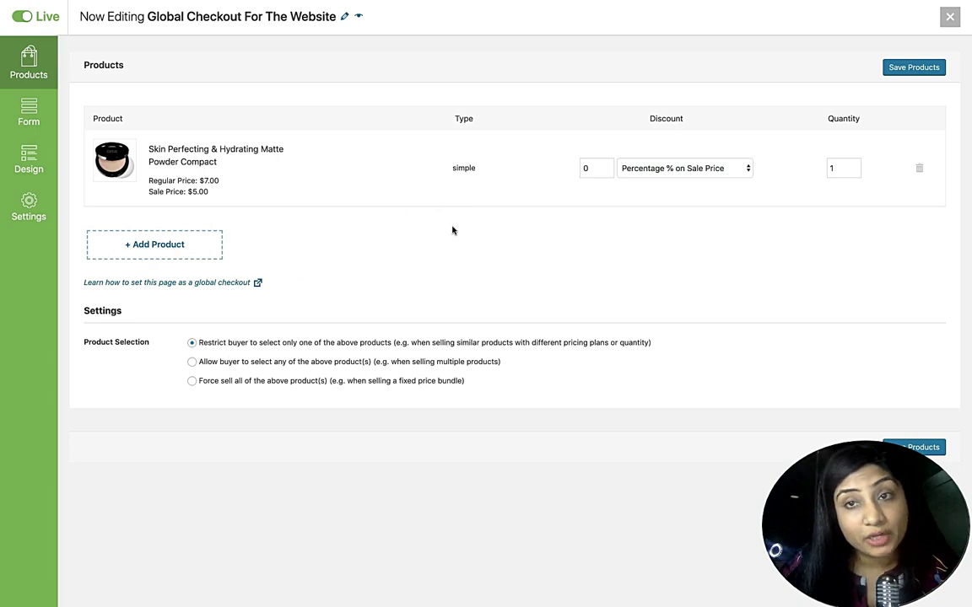
click(898, 447)
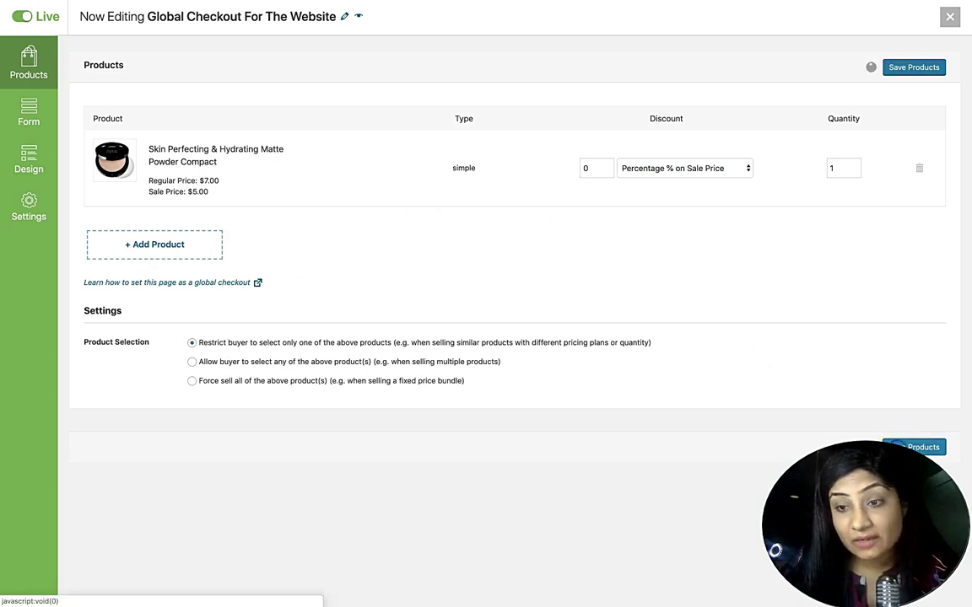
Open the checkout page's form editor and view the sections and fields of Step 1 and Step 2.
click(25, 108)
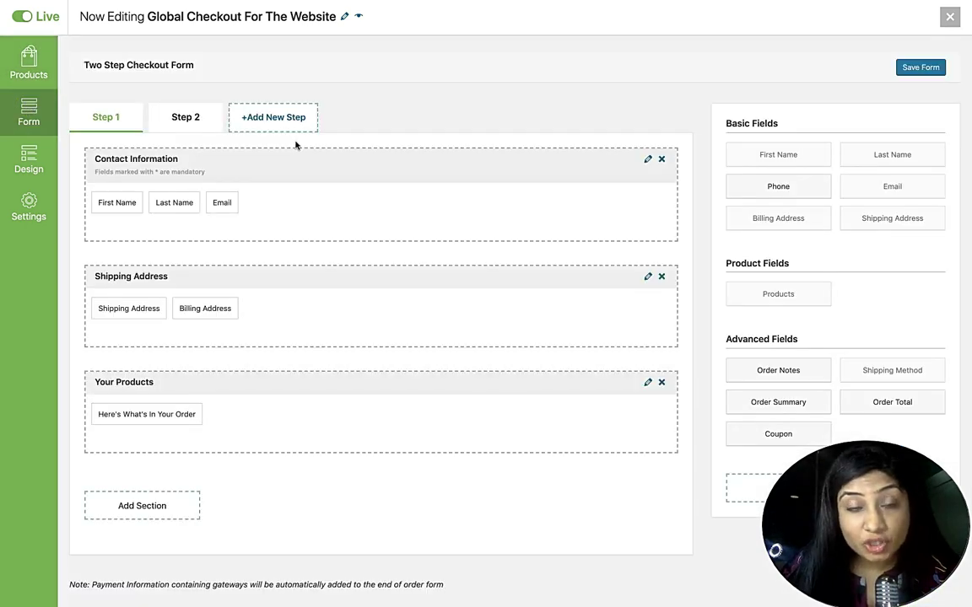
click(178, 169)
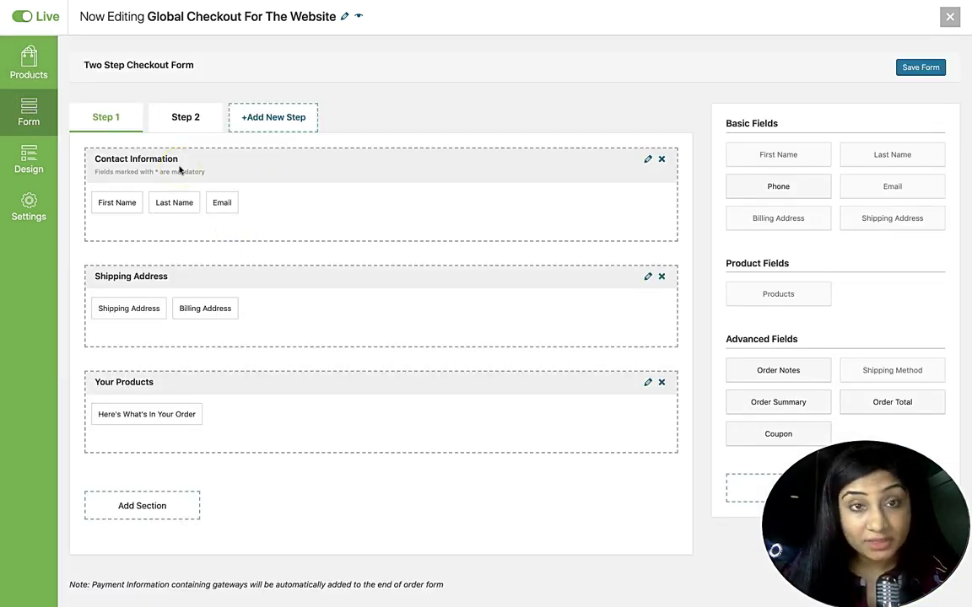
click(187, 118)
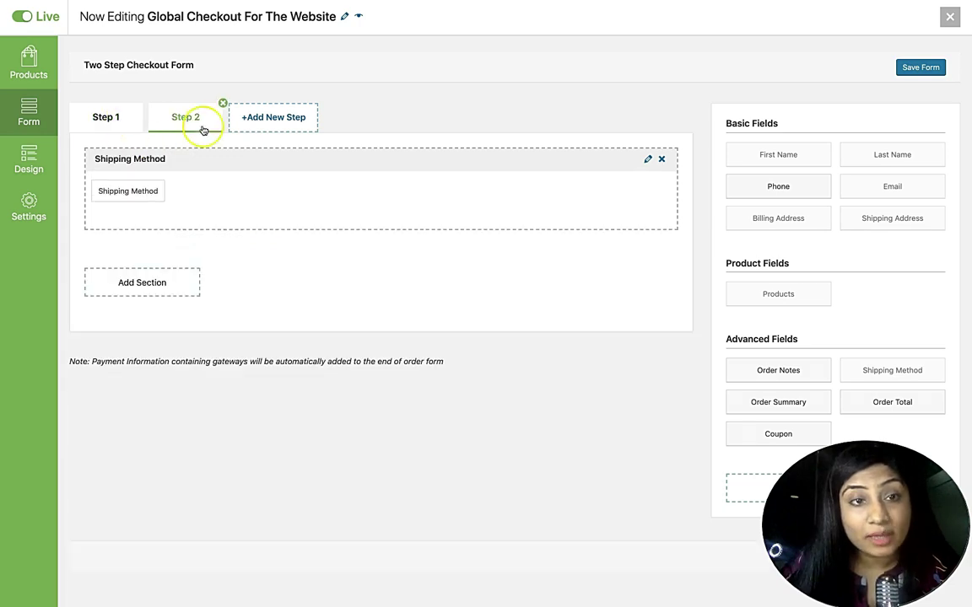
In Step 1's Contact Information section, move Email before Last Name, remove it, and add it back after Last Name.
click(122, 127)
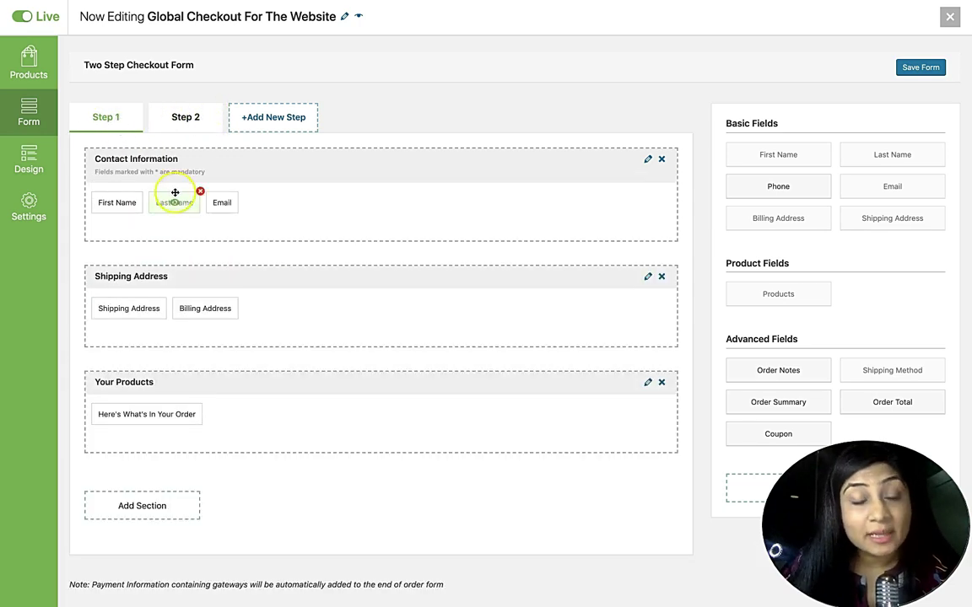
scroll(186, 235, down, 1)
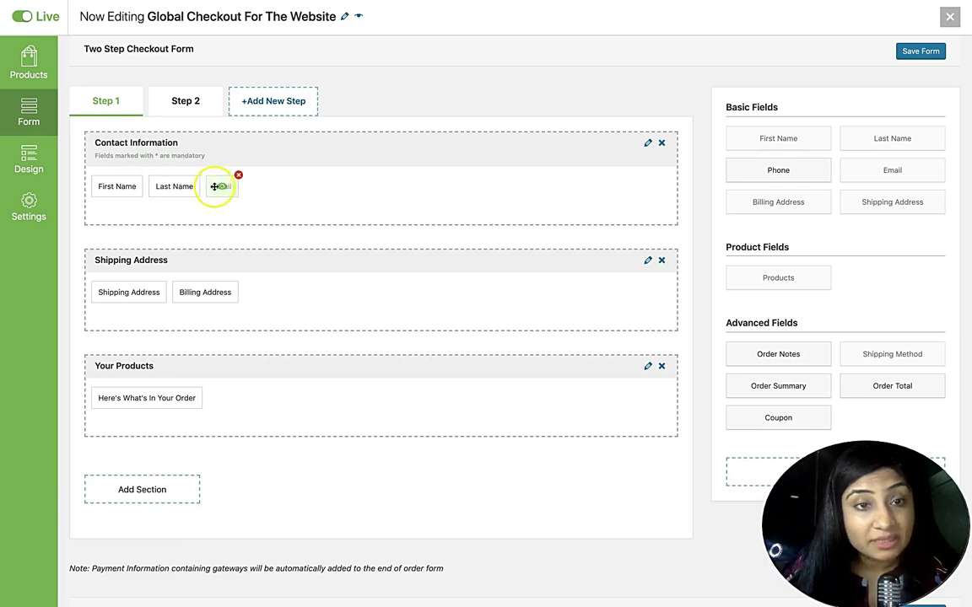
drag(222, 187, 162, 187)
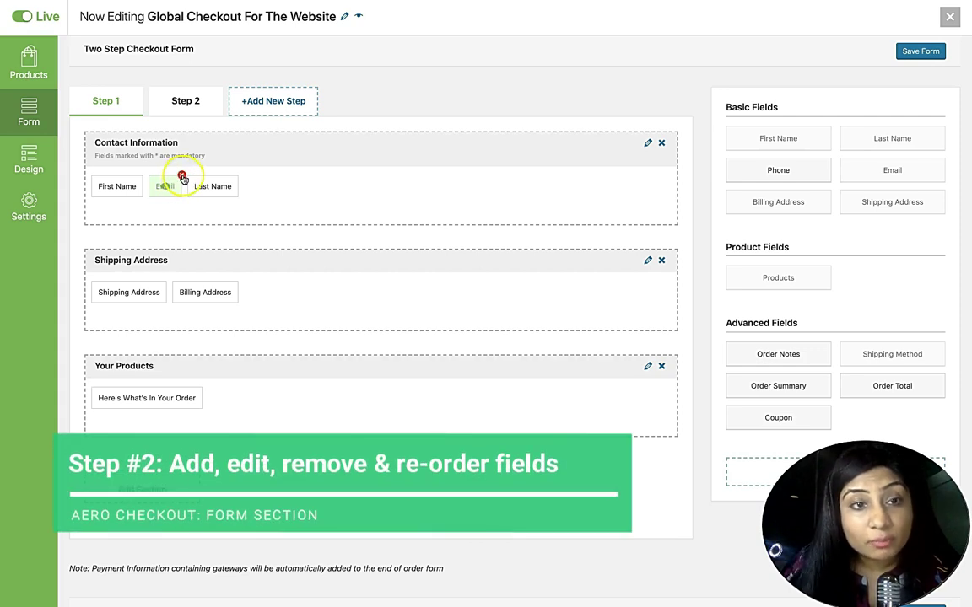
click(182, 177)
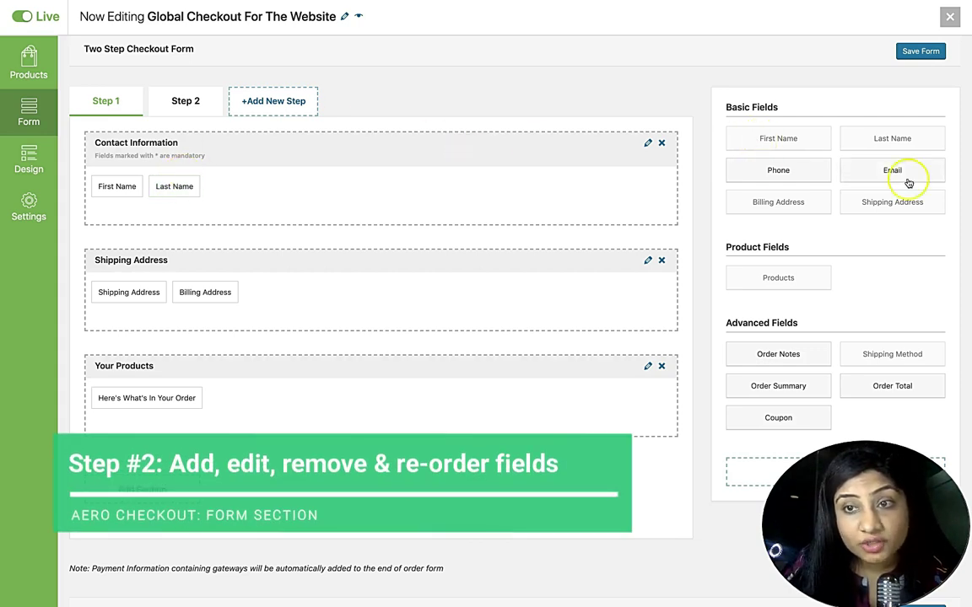
drag(900, 180, 278, 192)
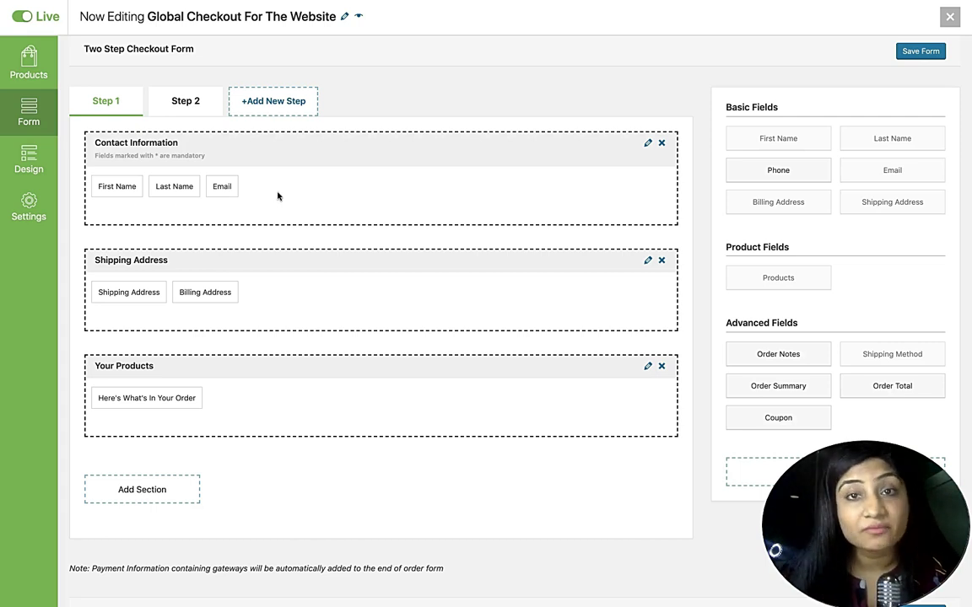
Open the form for adding a new custom field, view the available field types, and close it without adding one.
click(835, 472)
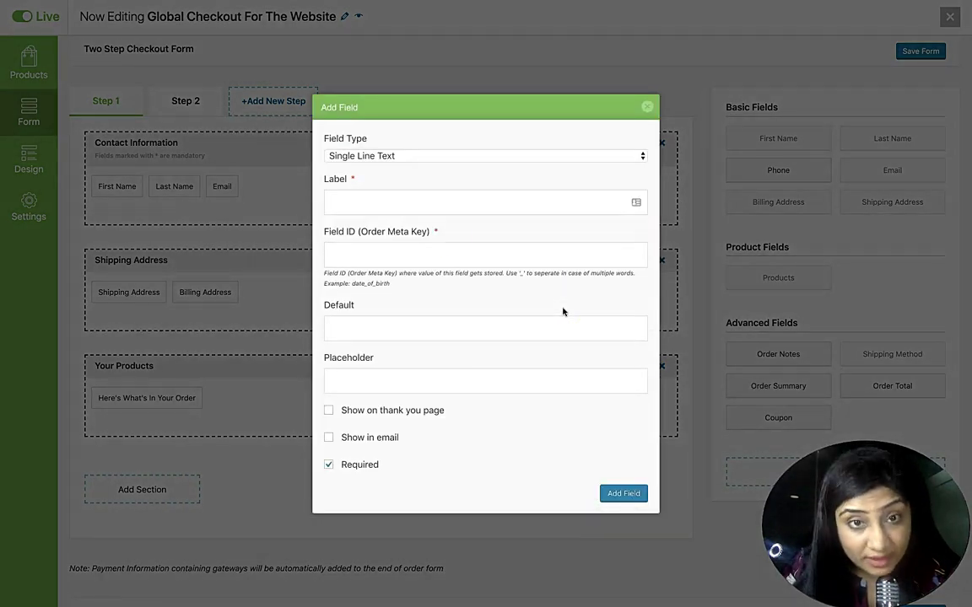
click(406, 157)
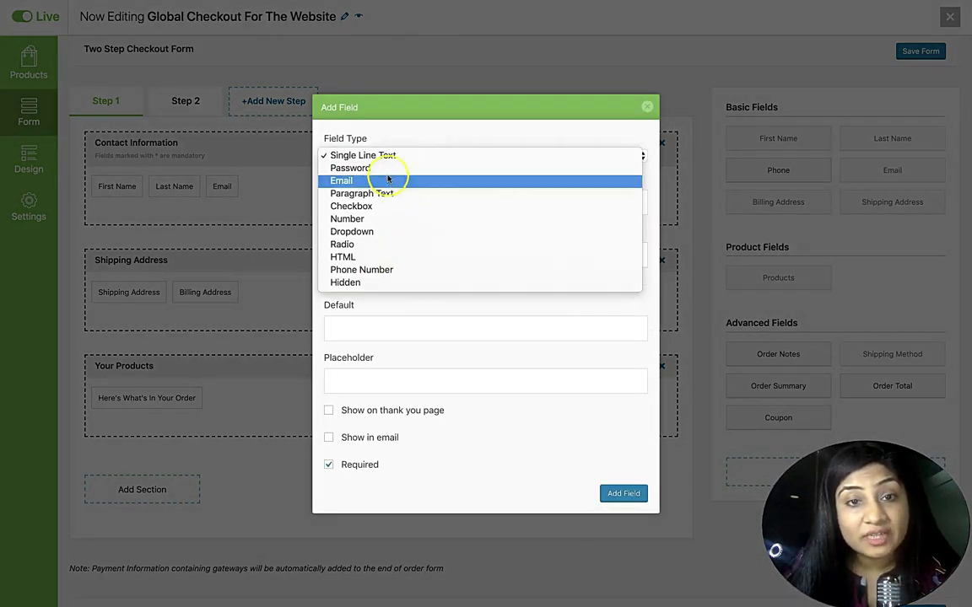
click(437, 344)
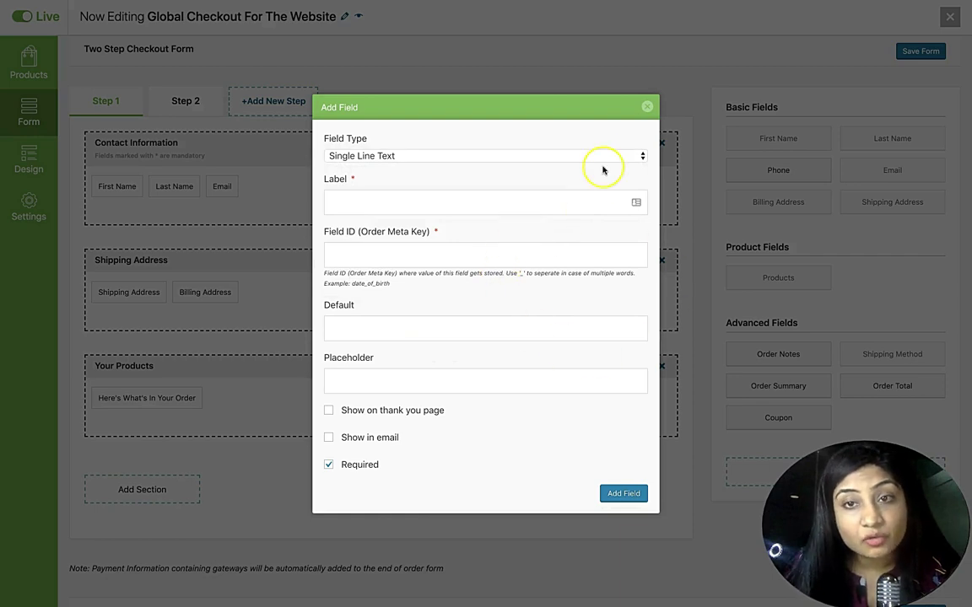
click(646, 108)
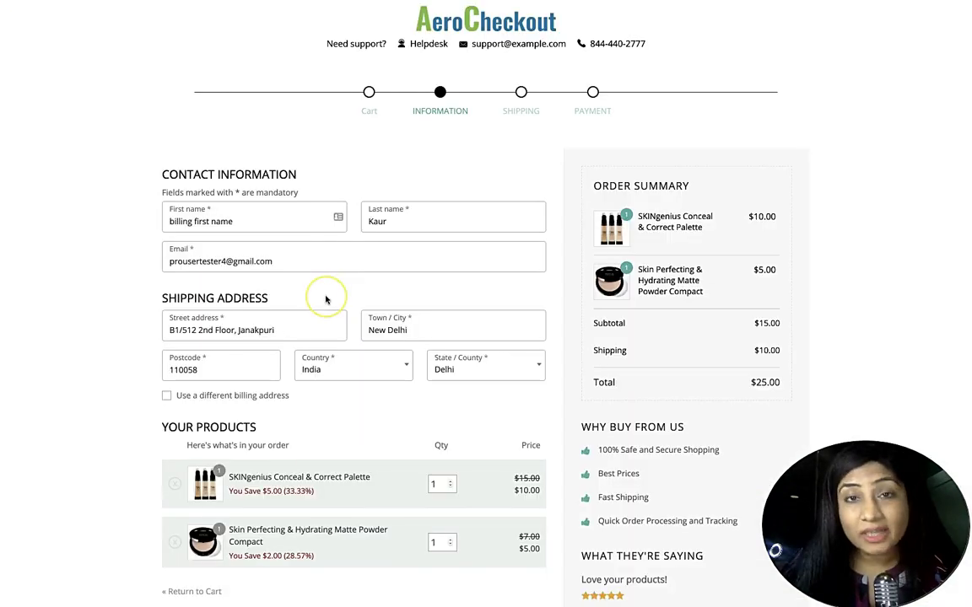
On the live checkout page, switch the different billing address option on and off to view its extra address fields.
scroll(326, 297, down, 2)
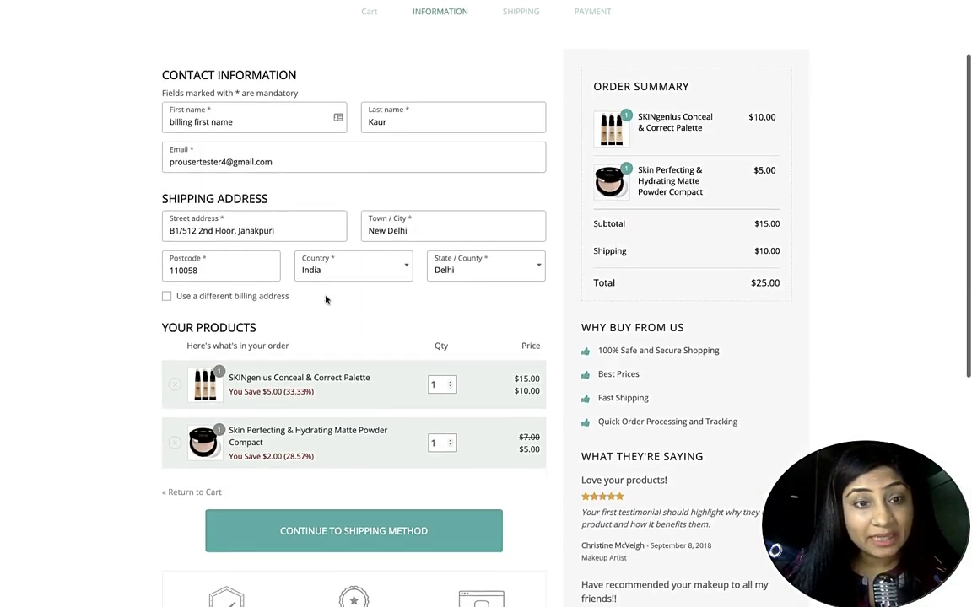
click(167, 296)
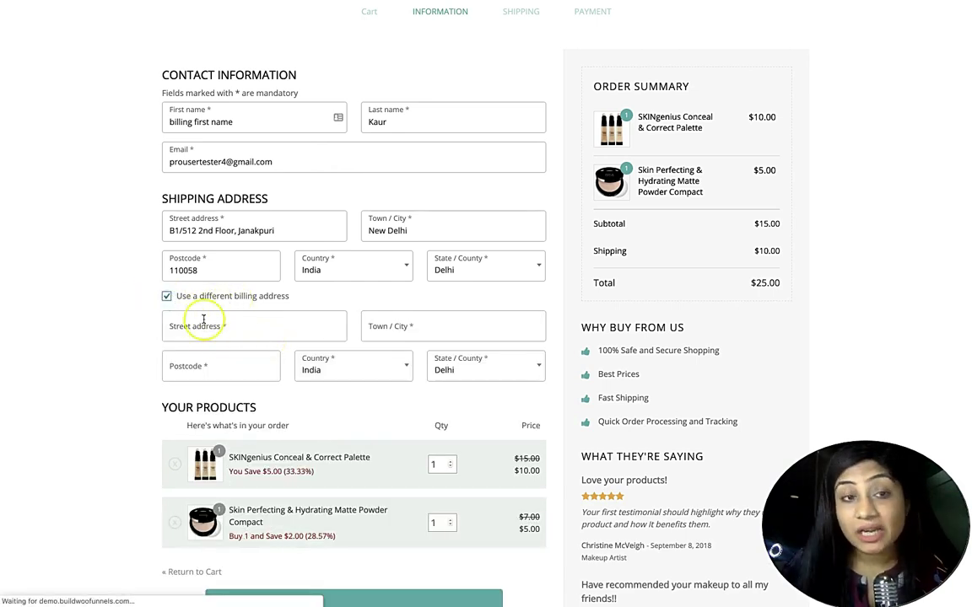
click(167, 296)
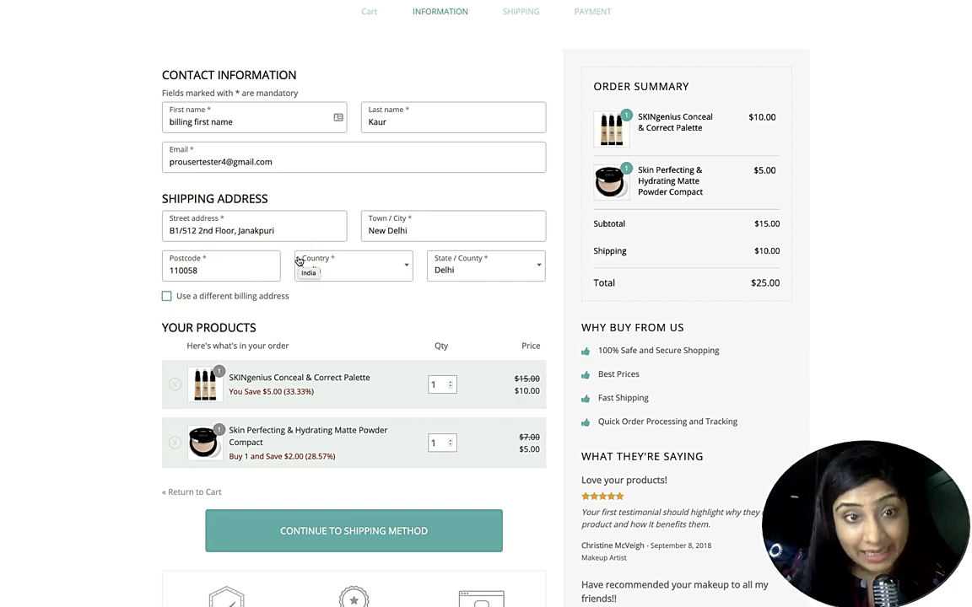
click(167, 296)
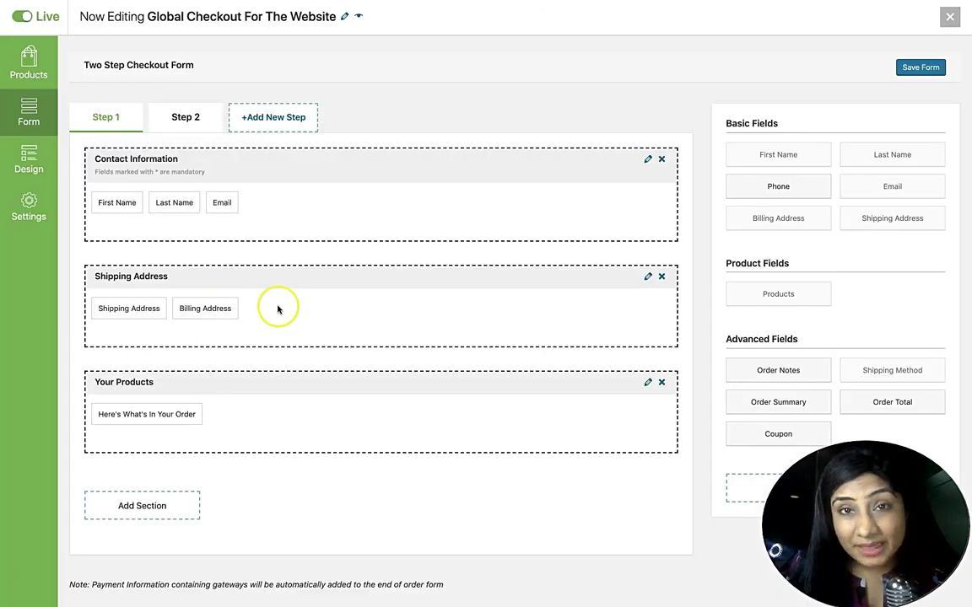
Open the Billing Address field's settings in the checkout form, review the Different from shipping address option, and close the settings.
click(199, 307)
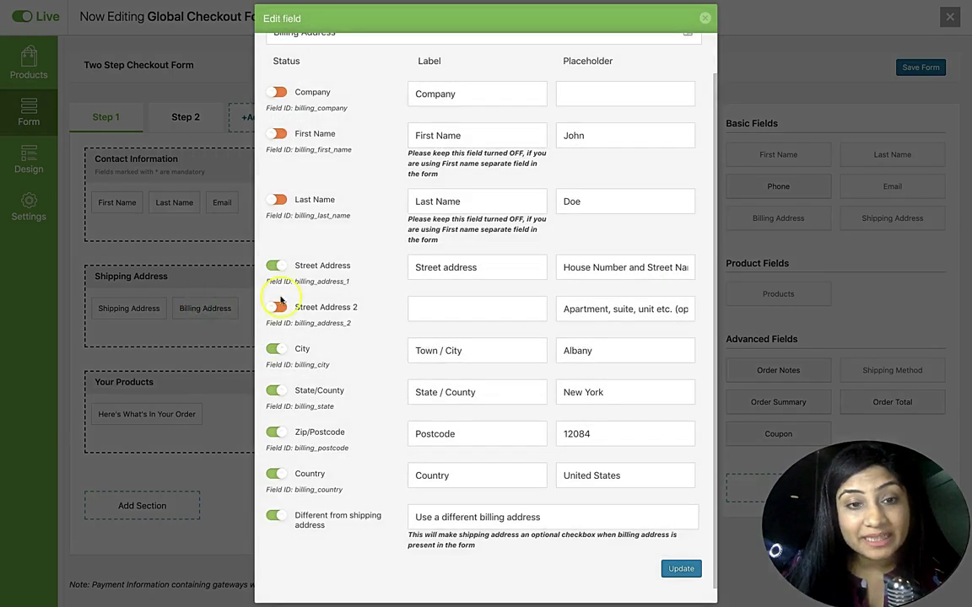
click(276, 518)
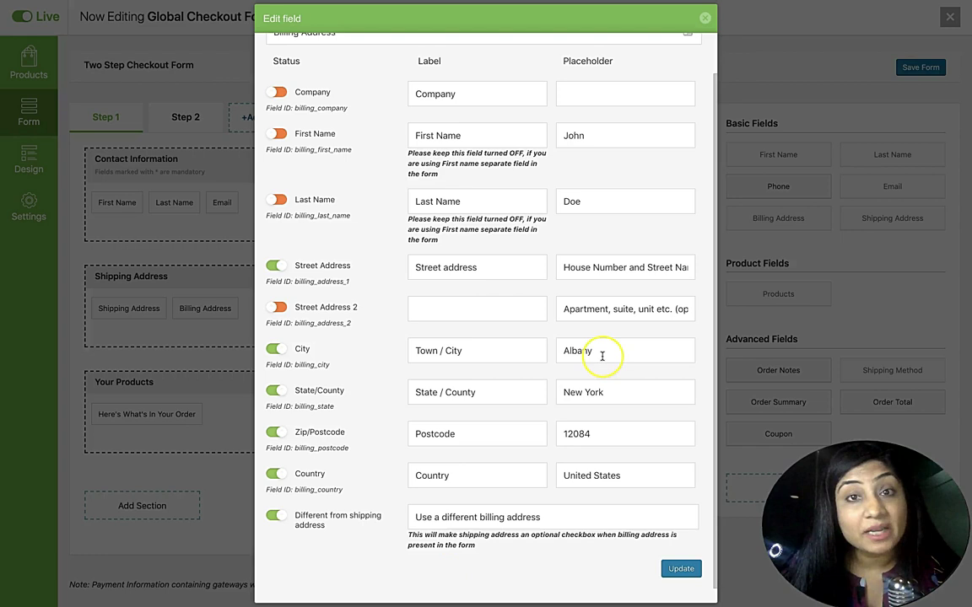
click(706, 21)
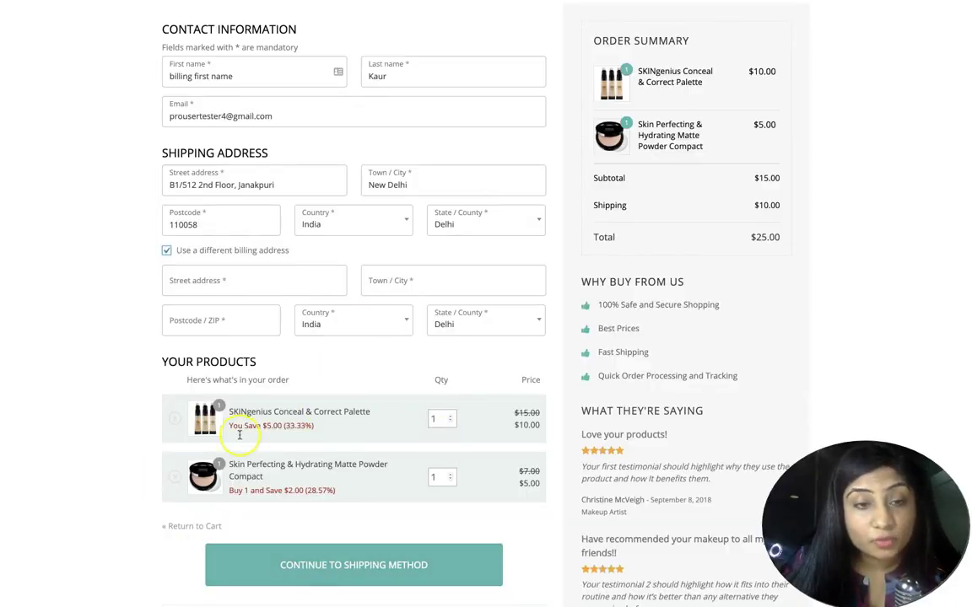
View the product list on the live checkout page, and open the settings of the form's Here's What's In Your Order field.
scroll(295, 397, down, 1)
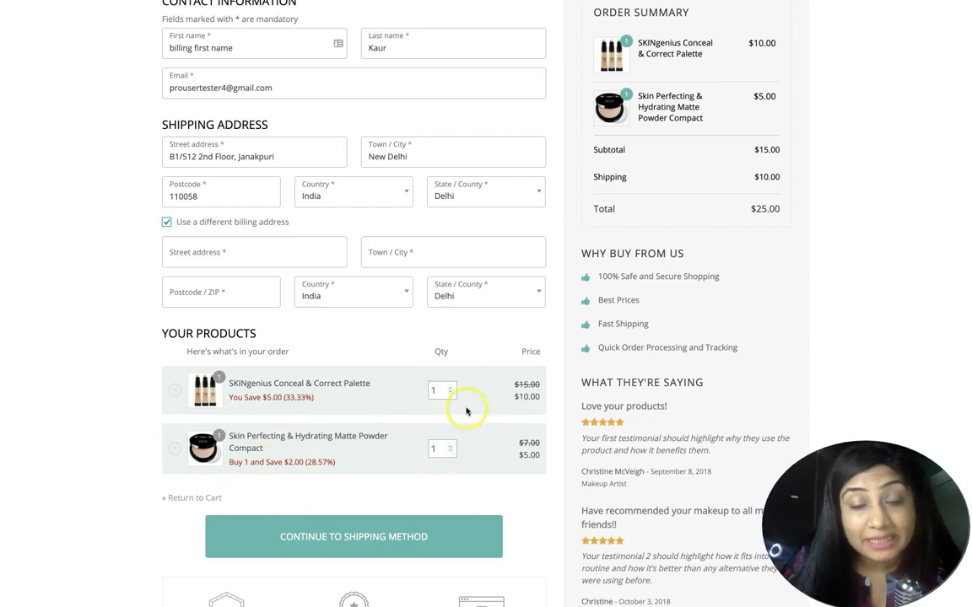
click(439, 404)
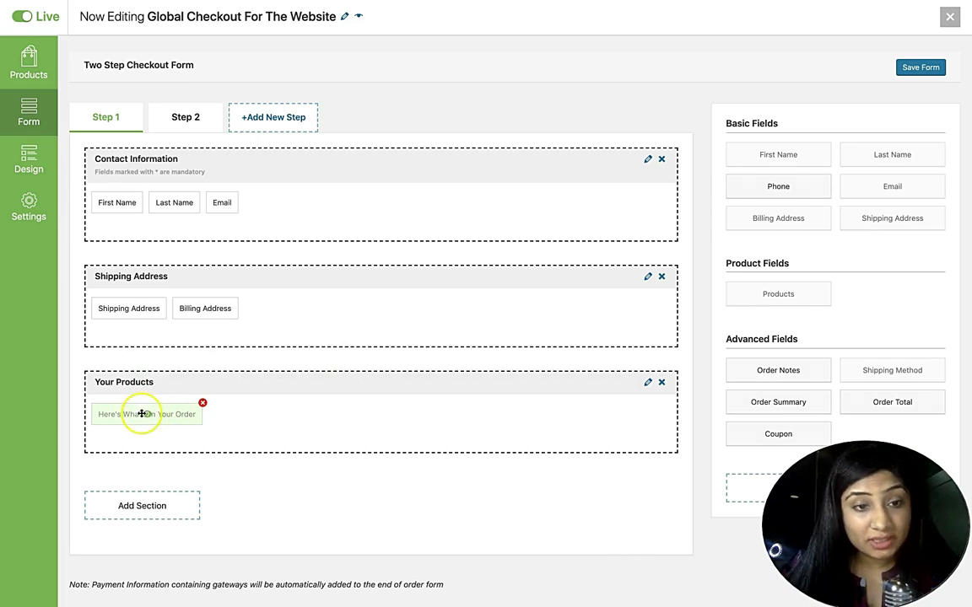
click(155, 414)
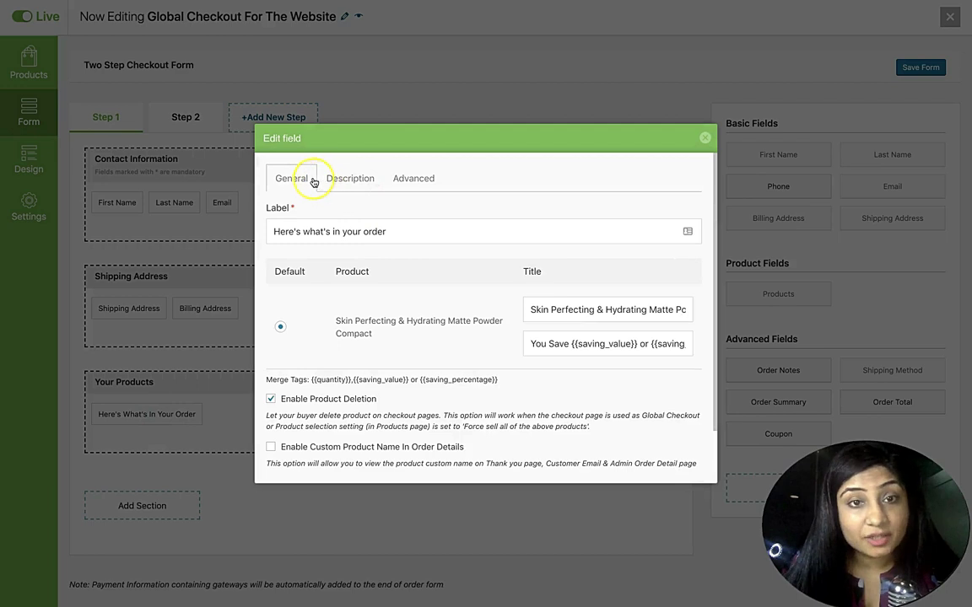
scroll(451, 259, down, 1)
scroll(451, 258, down, 1)
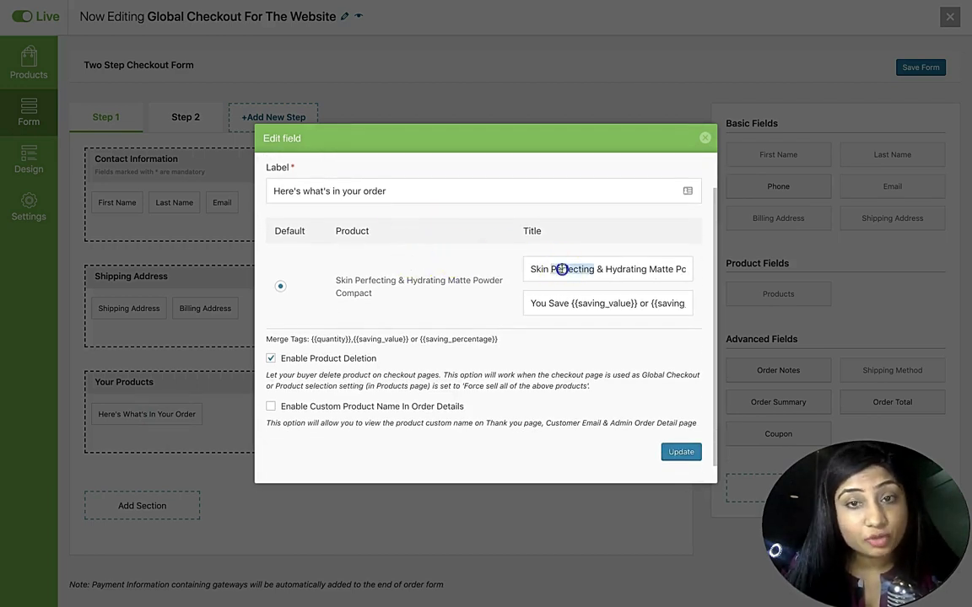
Examine the product field's savings text with its merge tags, the product deletion option, and the description settings.
double_click(580, 302)
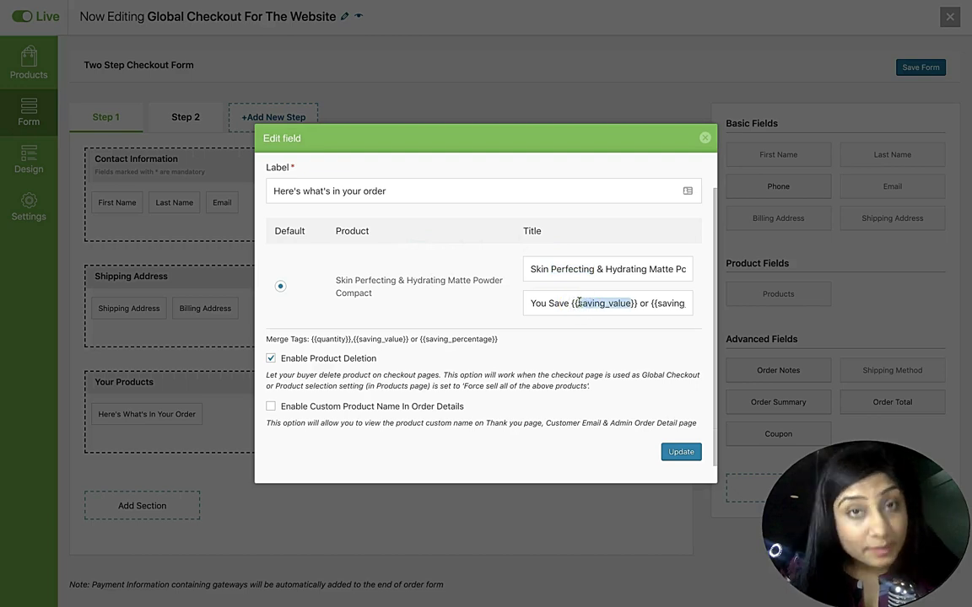
click(577, 306)
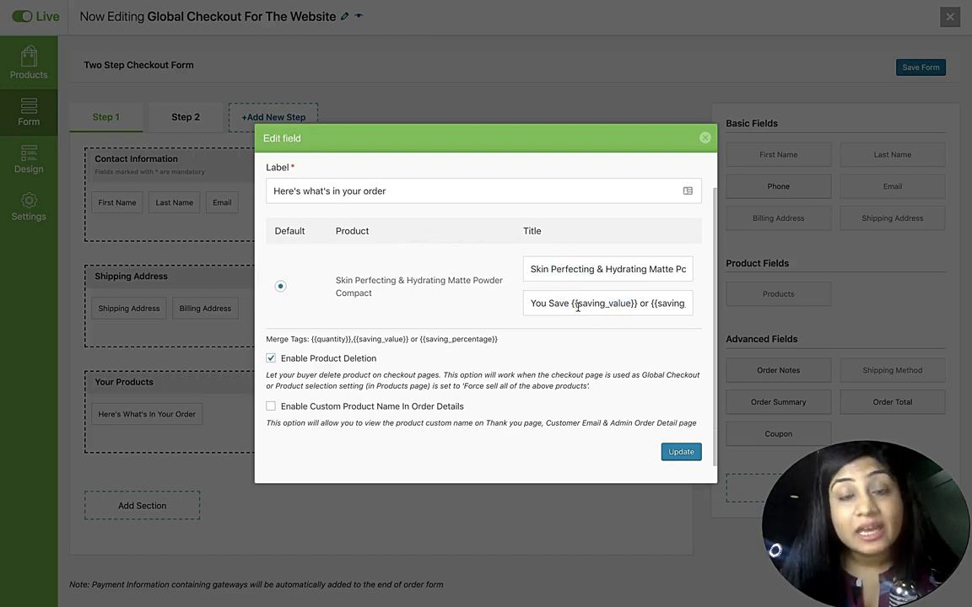
click(653, 302)
text(_percentage}})
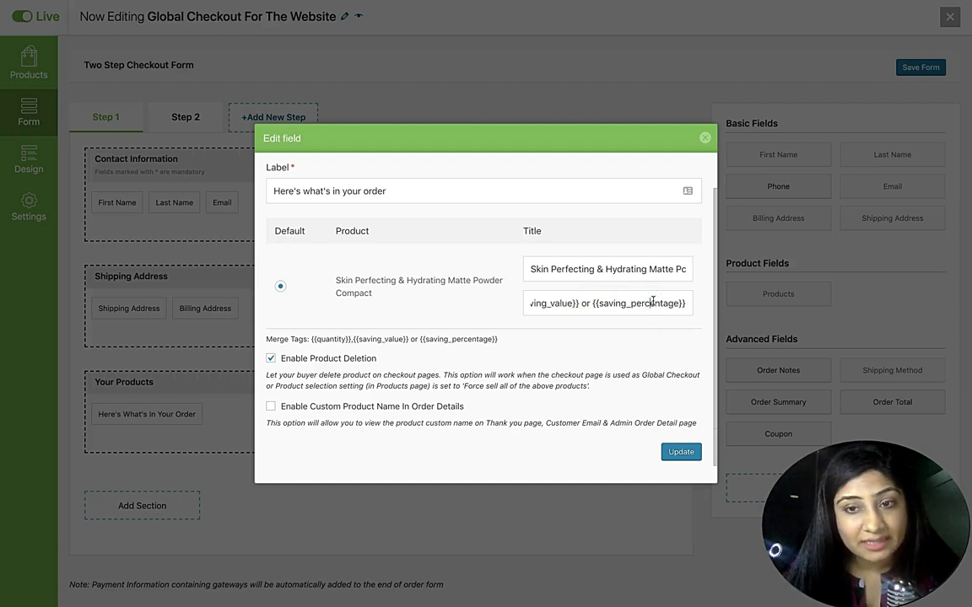
click(518, 297)
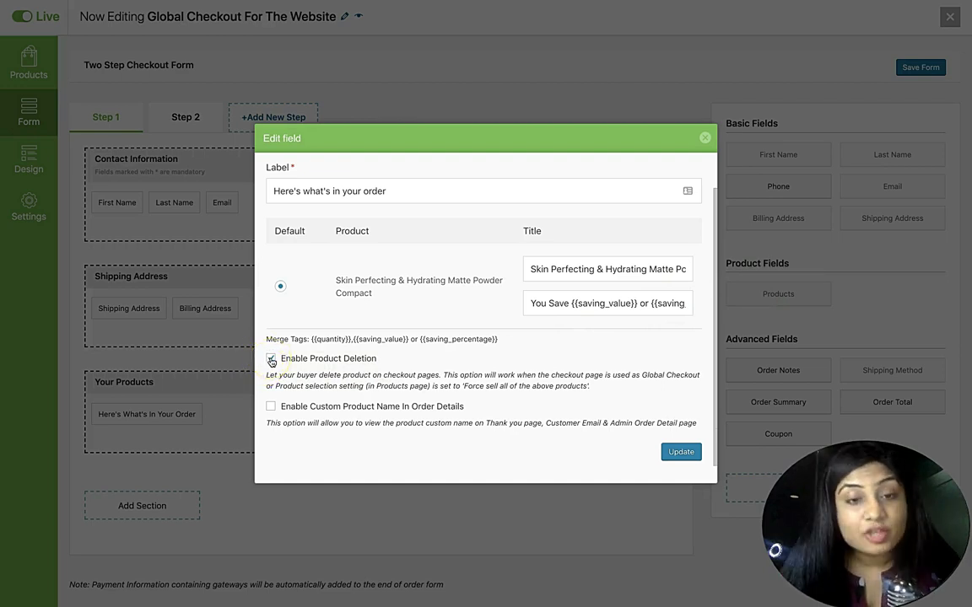
scroll(379, 295, up, 1)
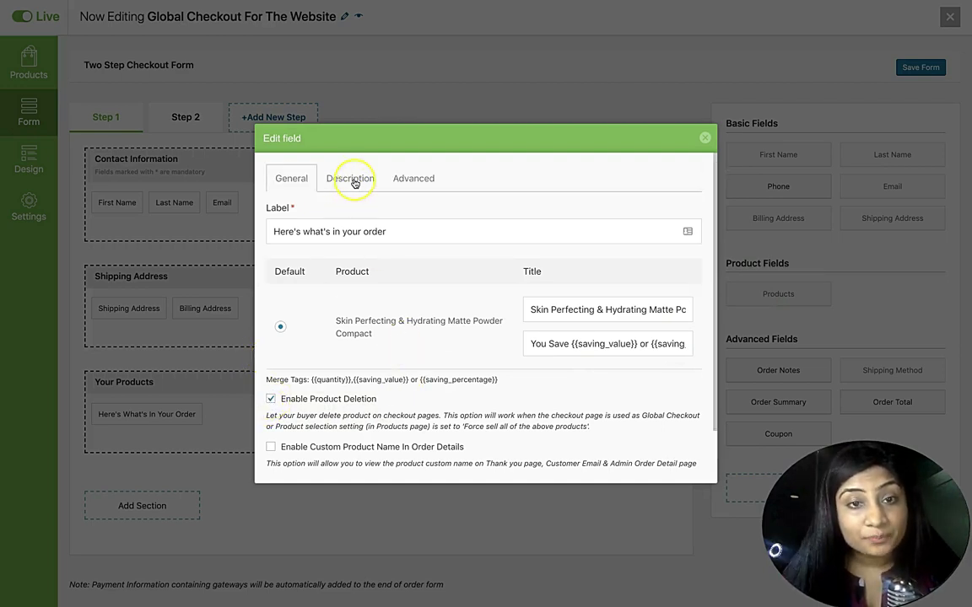
click(355, 182)
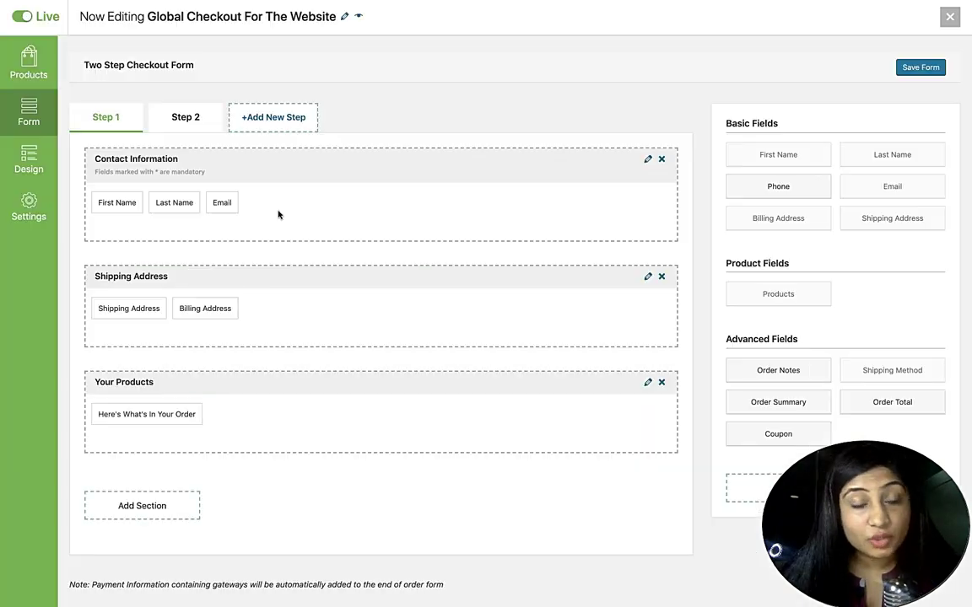
Save the checkout form, and open the ShopCheckout template from the page's prebuilt designs for customizing.
click(922, 69)
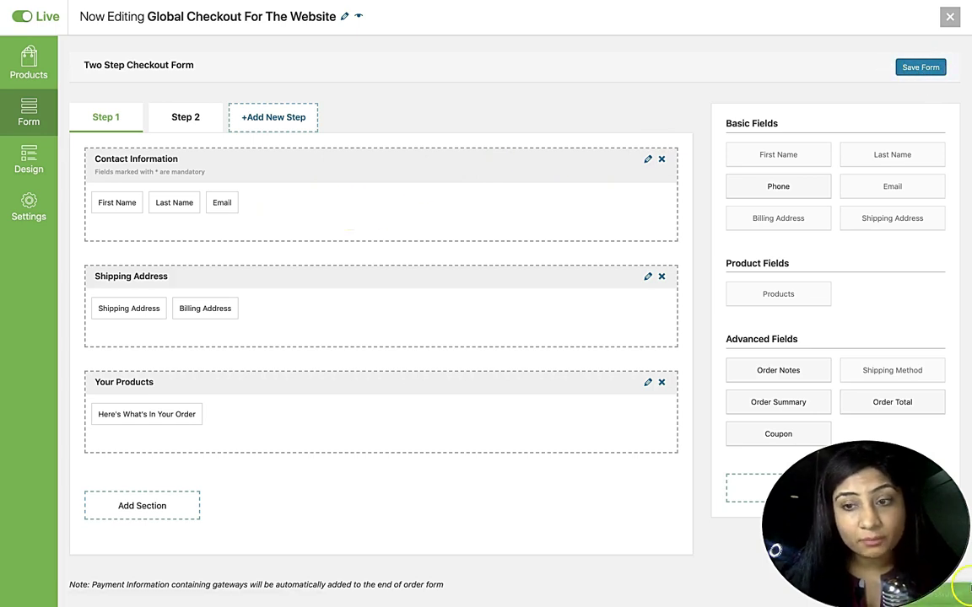
click(26, 165)
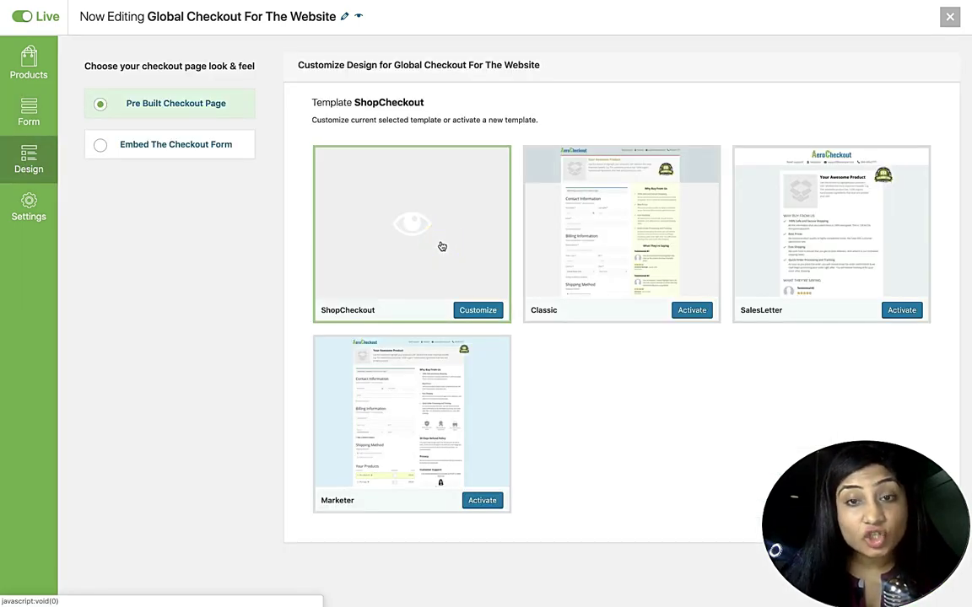
click(595, 208)
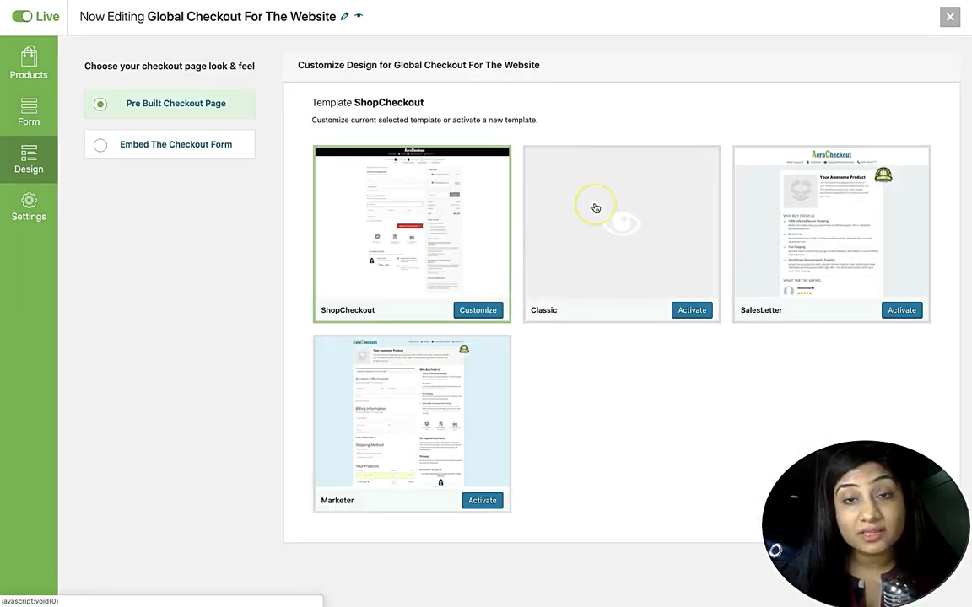
click(536, 220)
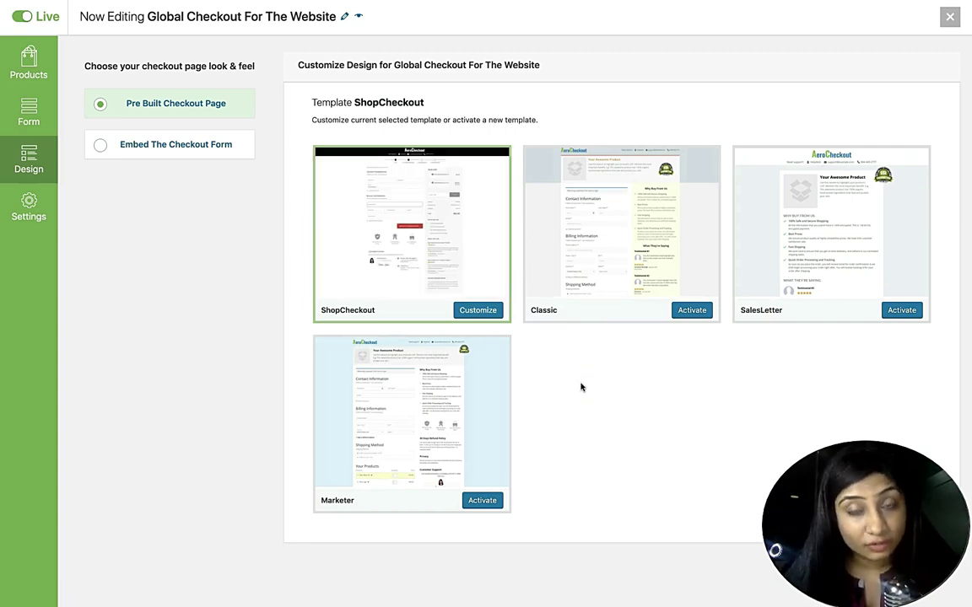
click(479, 309)
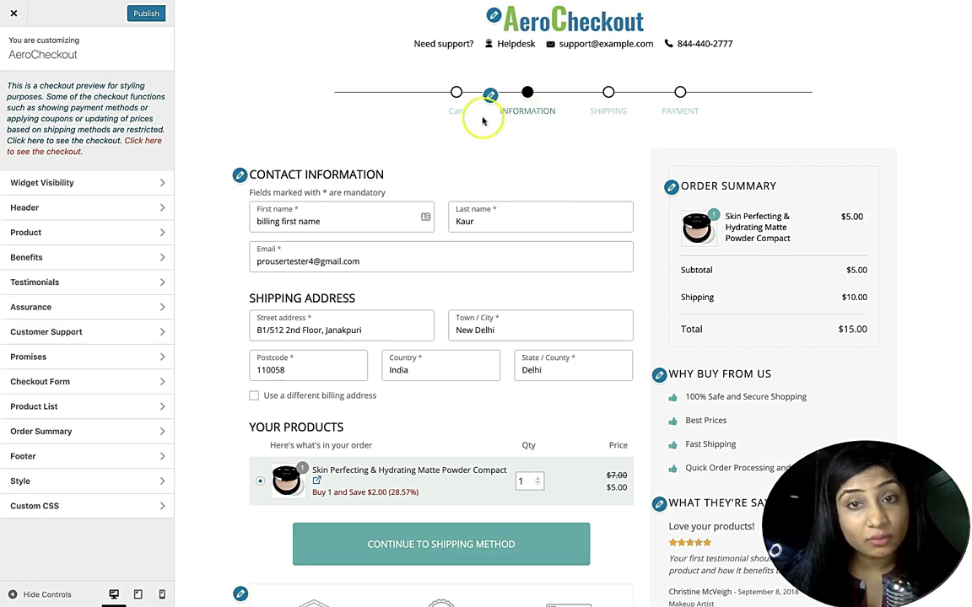
Look over the checkout page preview in the customizer, and open the settings of the Order Summary section.
scroll(574, 245, down, 2)
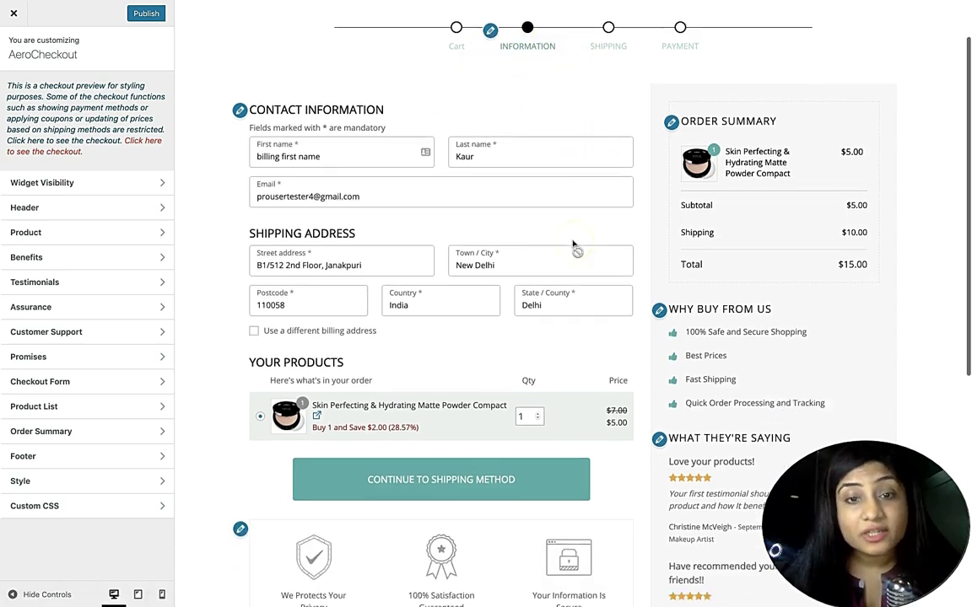
scroll(574, 245, down, 5)
scroll(574, 245, up, 6)
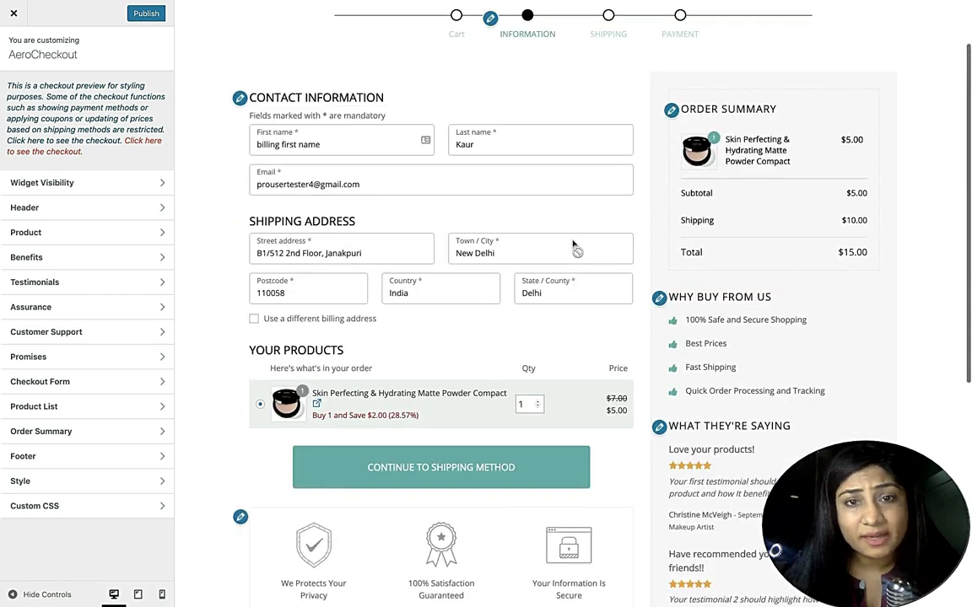
scroll(574, 245, up, 2)
scroll(527, 258, down, 2)
scroll(527, 257, up, 2)
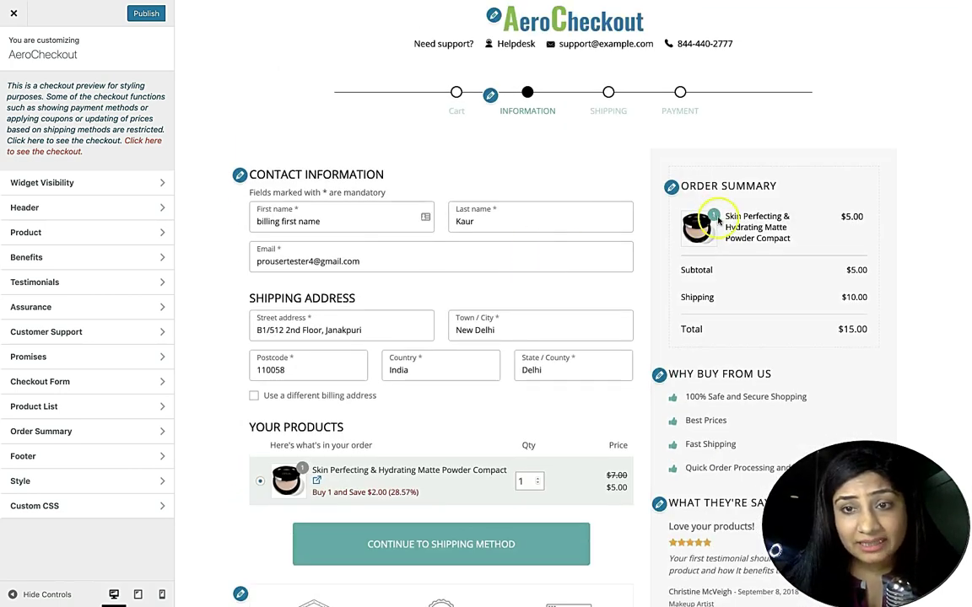
click(672, 188)
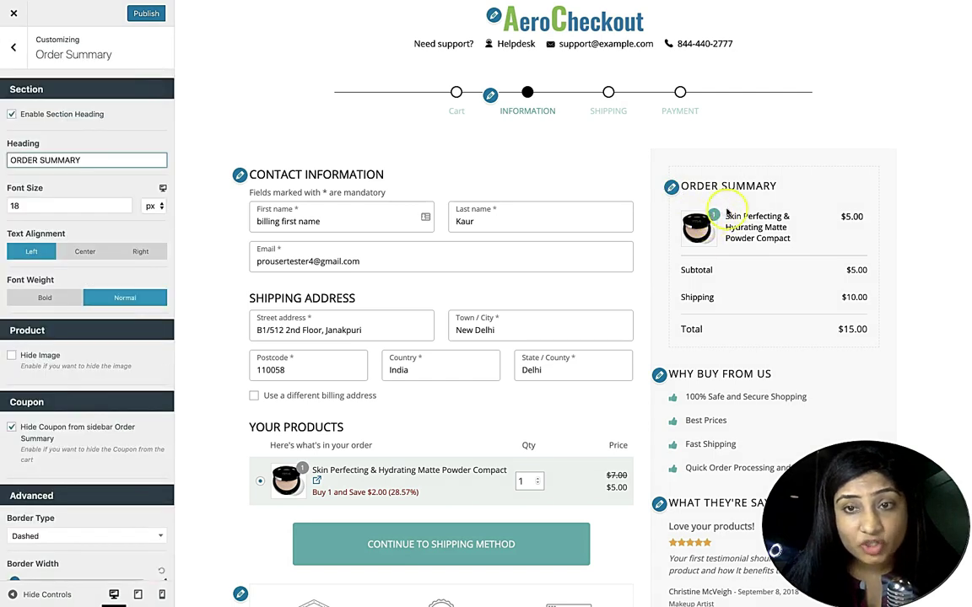
Examine the Order Summary section's heading, product image, coupon, border, padding and color settings.
scroll(76, 369, down, 5)
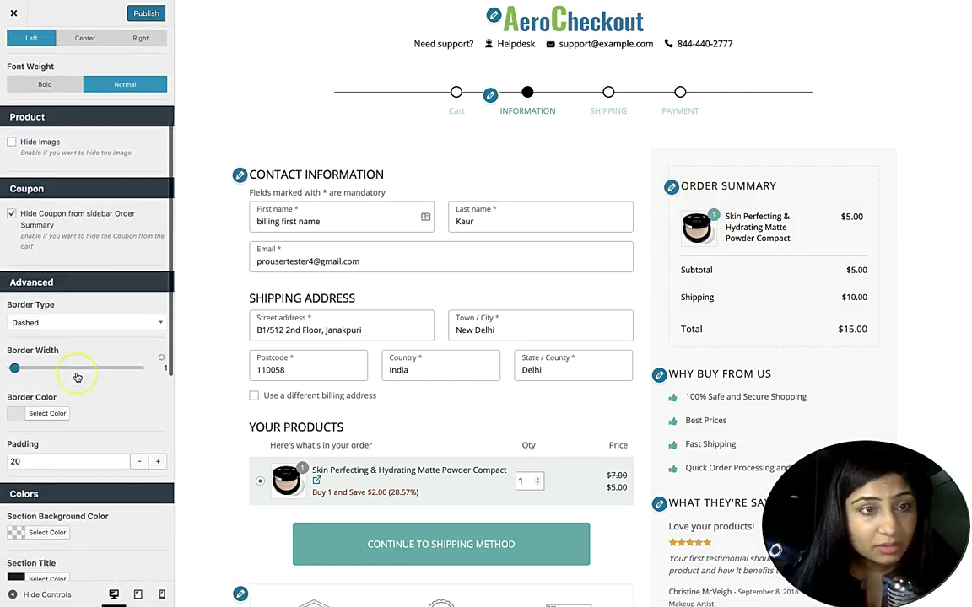
scroll(76, 371, up, 5)
scroll(75, 372, down, 2)
scroll(76, 373, up, 2)
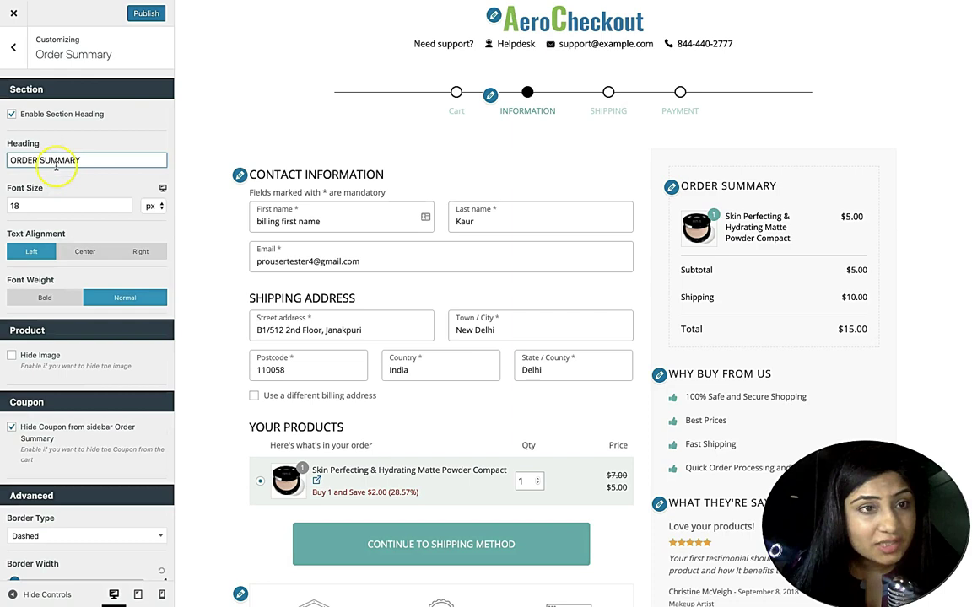
scroll(63, 246, down, 2)
scroll(63, 248, up, 2)
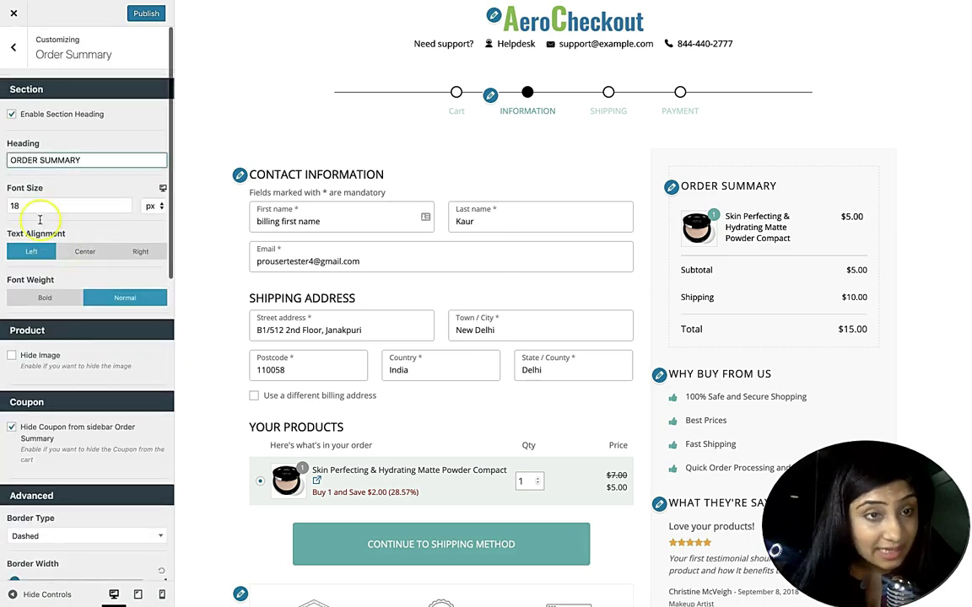
scroll(61, 259, down, 10)
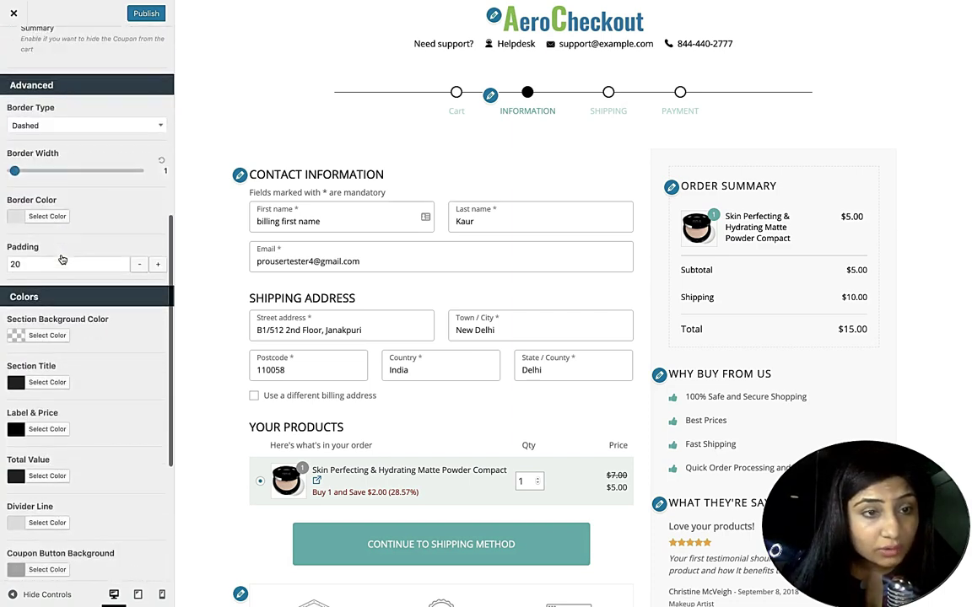
scroll(61, 259, down, 5)
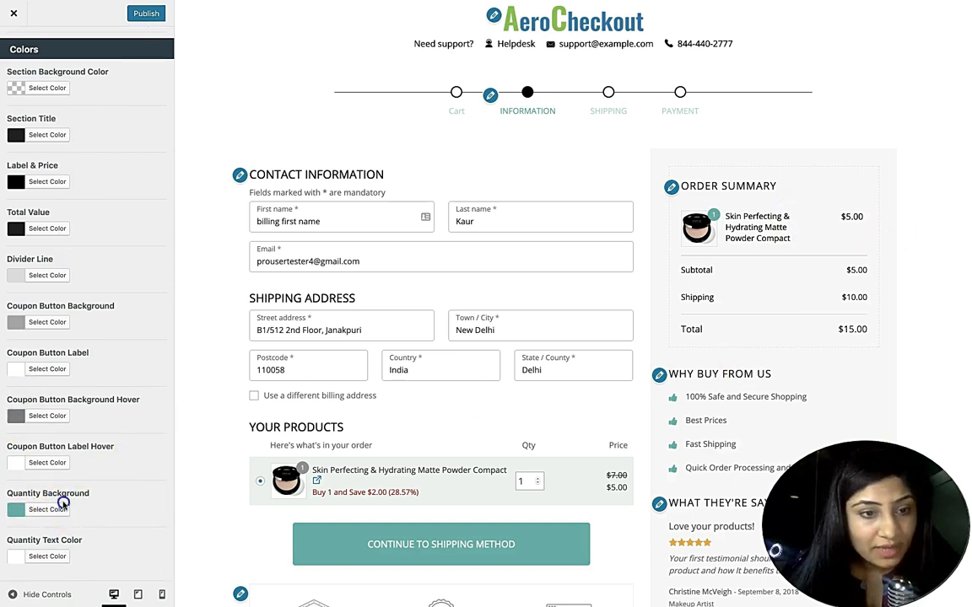
Look over the lower sections of the checkout preview, and open the settings of the 100% Satisfaction Guarantee section.
scroll(341, 529, down, 1)
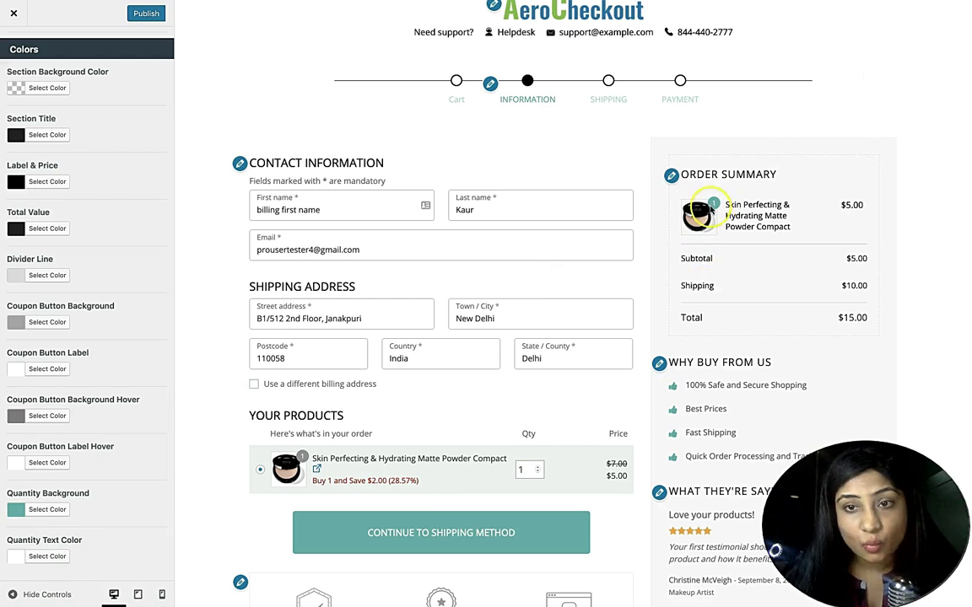
scroll(712, 204, down, 5)
click(659, 296)
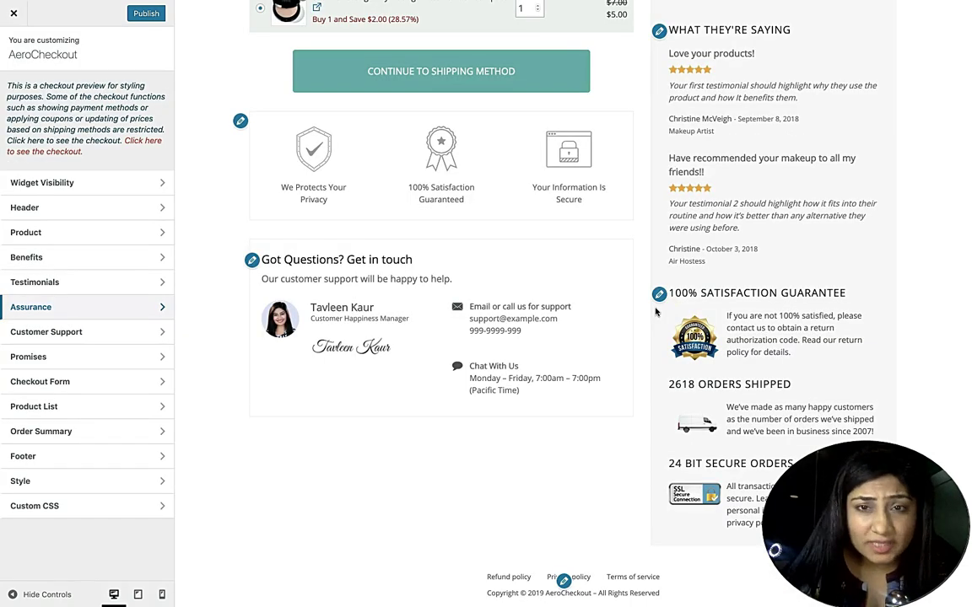
scroll(568, 277, up, 1)
scroll(624, 295, down, 1)
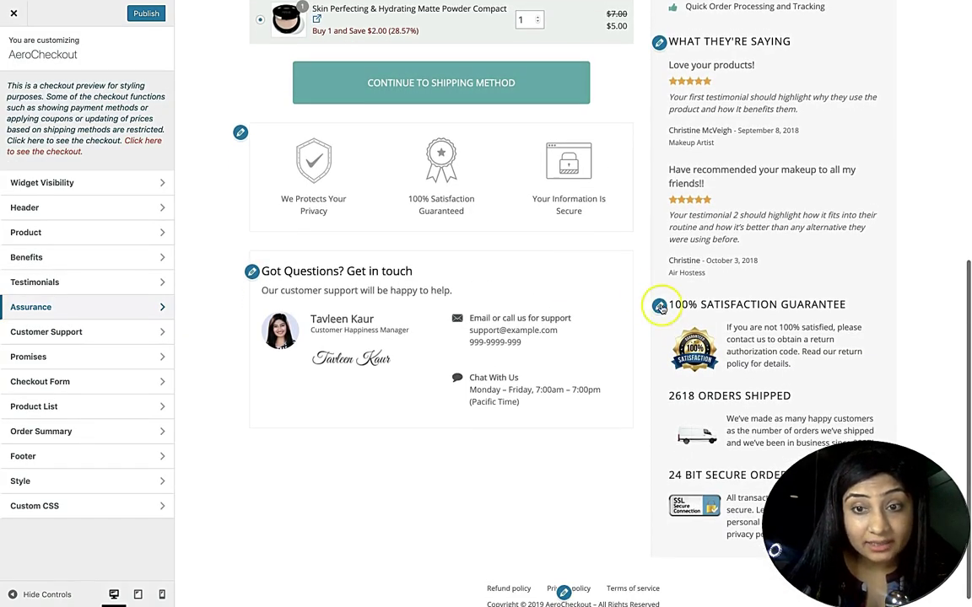
click(659, 306)
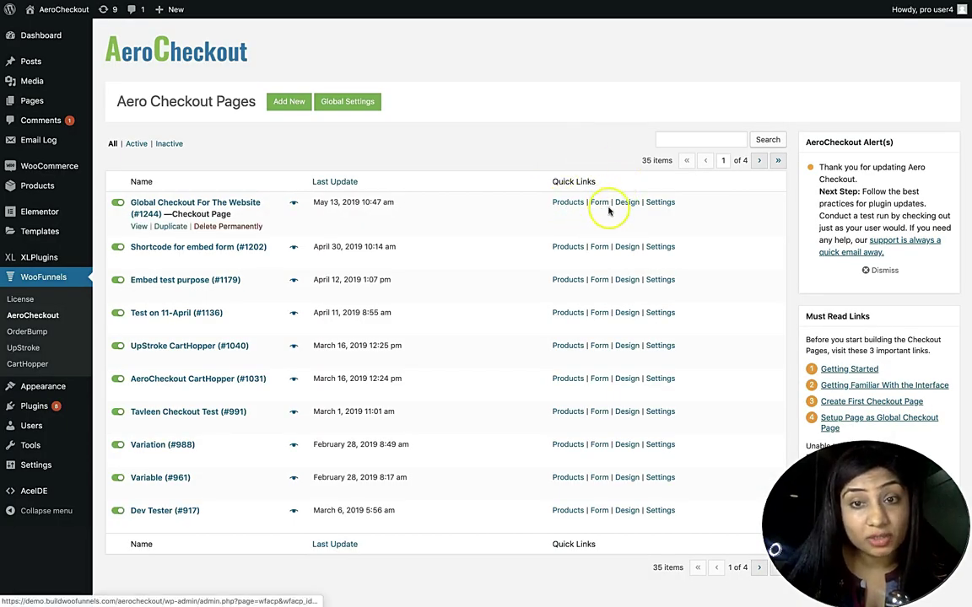
In the miscellaneous global settings, choose Global Checkout For The Website as the page that overrides the default checkout.
click(350, 105)
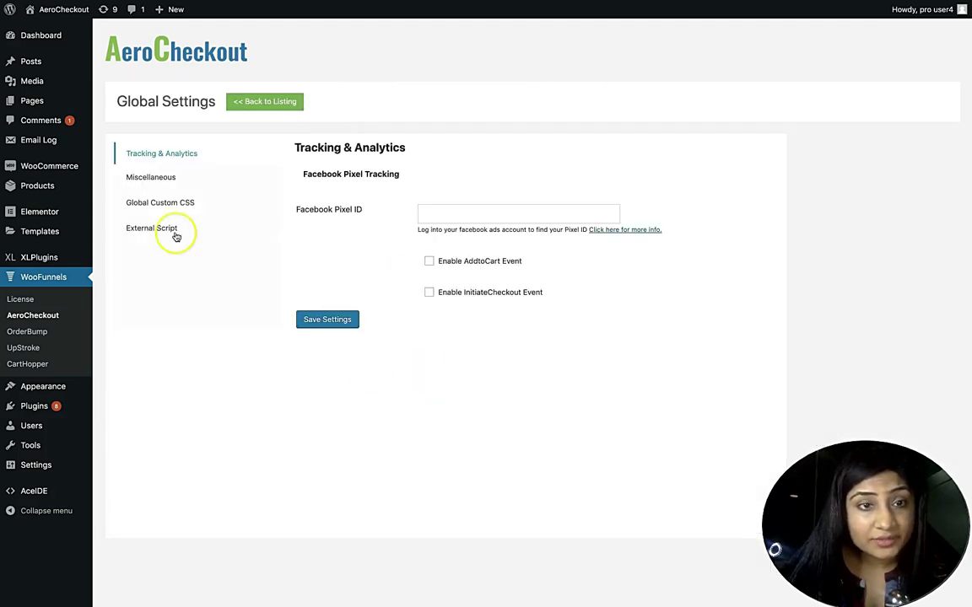
click(135, 178)
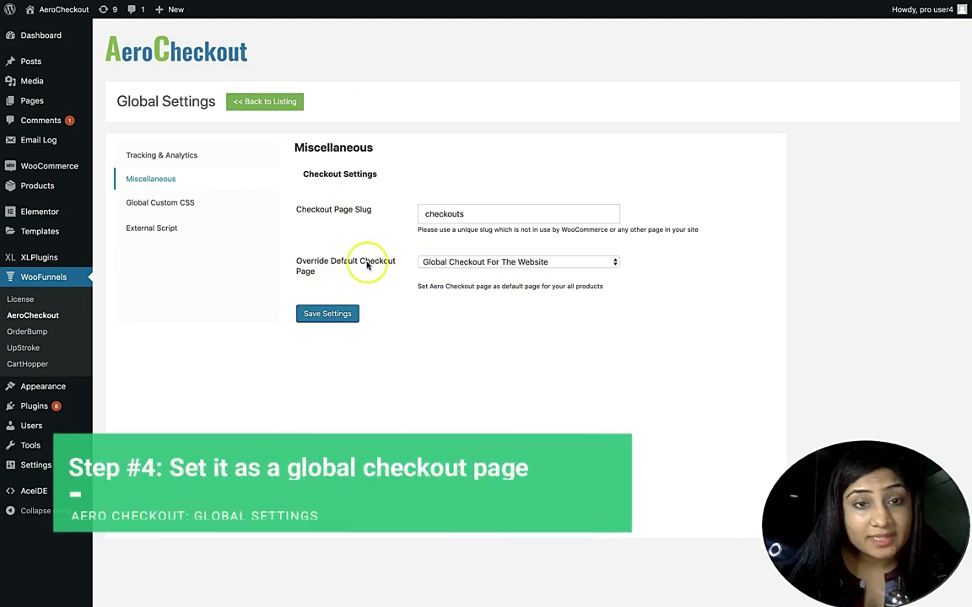
click(497, 261)
click(499, 262)
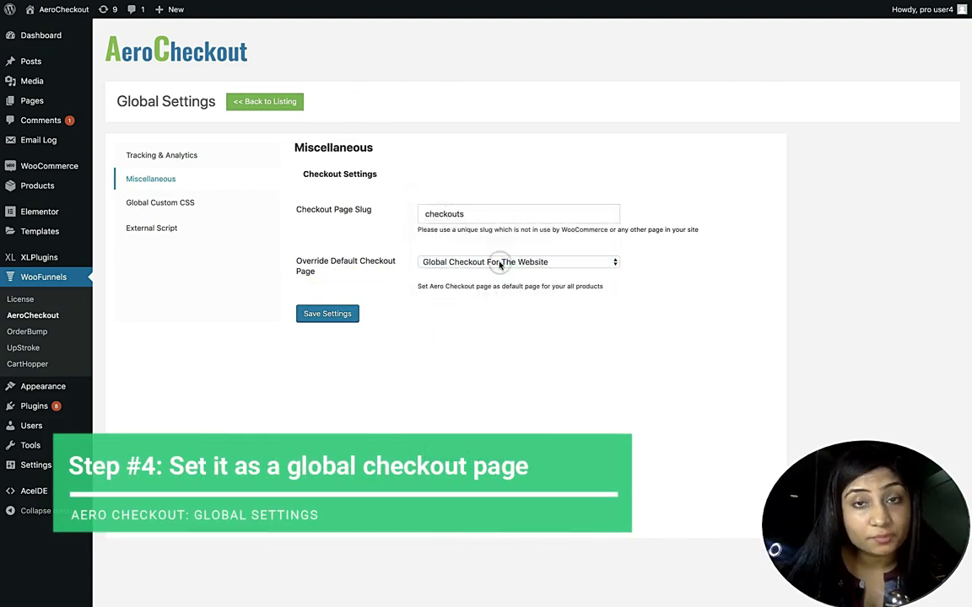